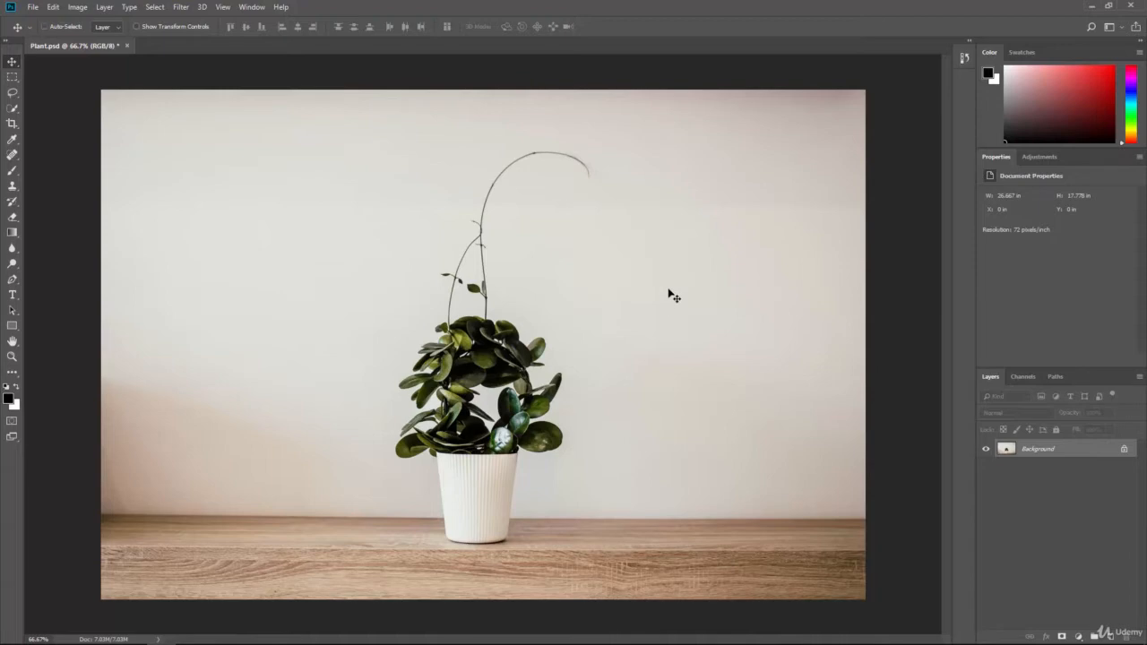
Magnify the plant's leaves to 3200% and examine the individual pixels around the light gaps between them.
key("ctrl+plus")
key("ctrl+plus")
key("ctrl+plus")
key("ctrl+plus")
key("ctrl+plus")
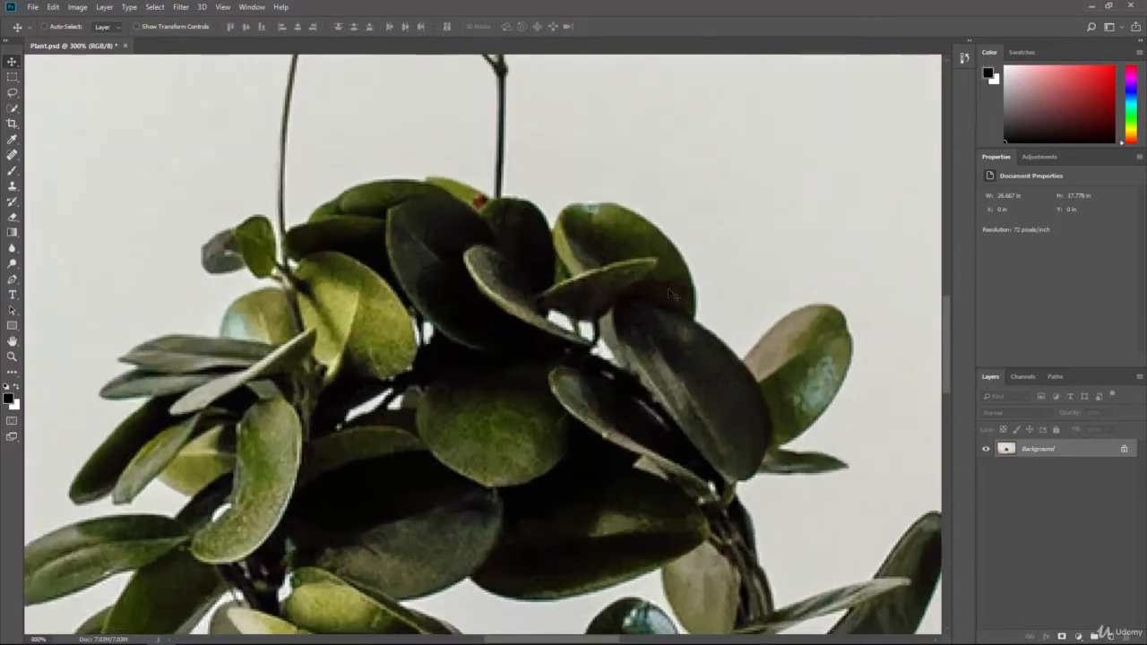
key("ctrl+plus")
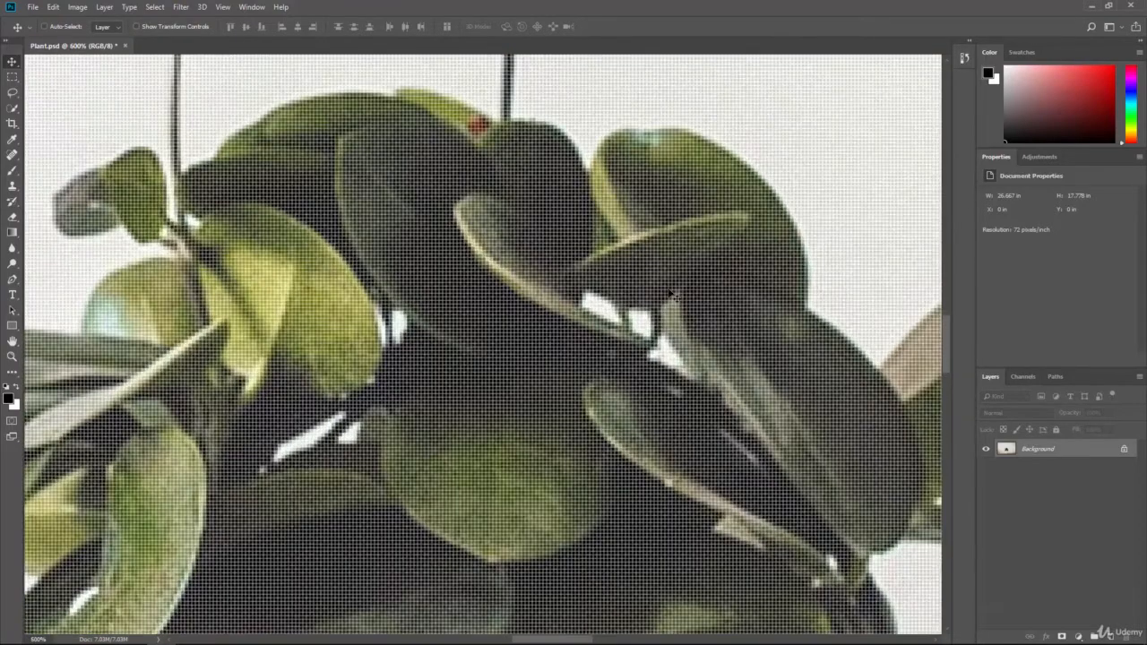
key("ctrl+plus")
key("ctrl+plus")
key("ctrl+plus")
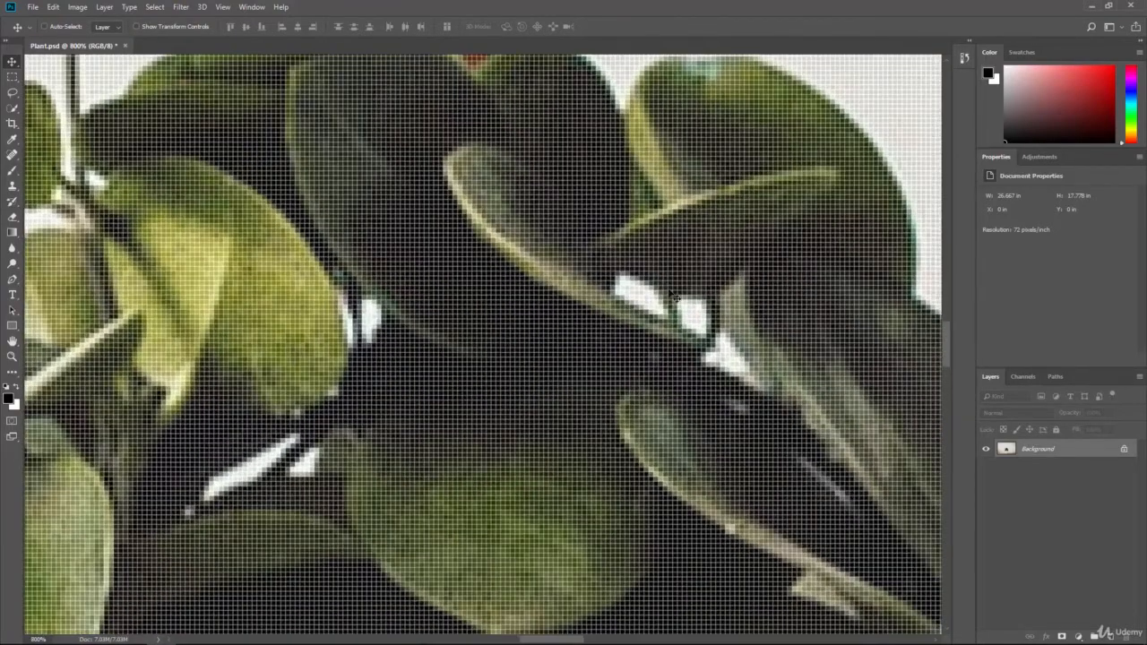
key("ctrl+plus")
key("ctrl+plus")
key("ctrl+plus")
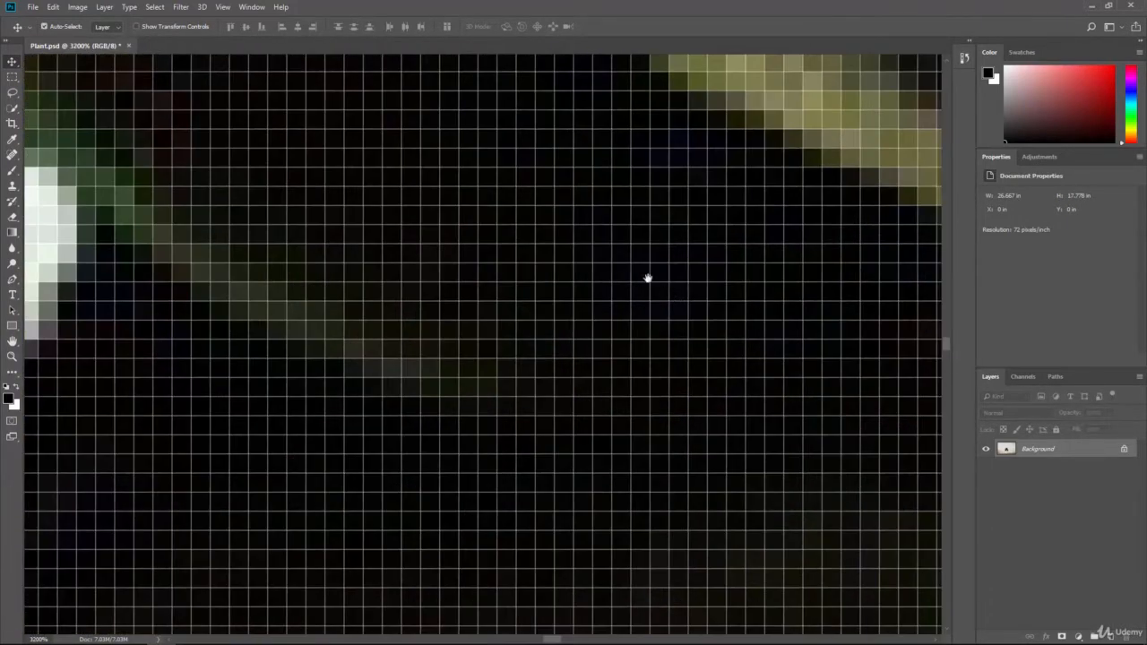
left_click_drag(636, 277, 421, 343)
left_click_drag(609, 260, 409, 371)
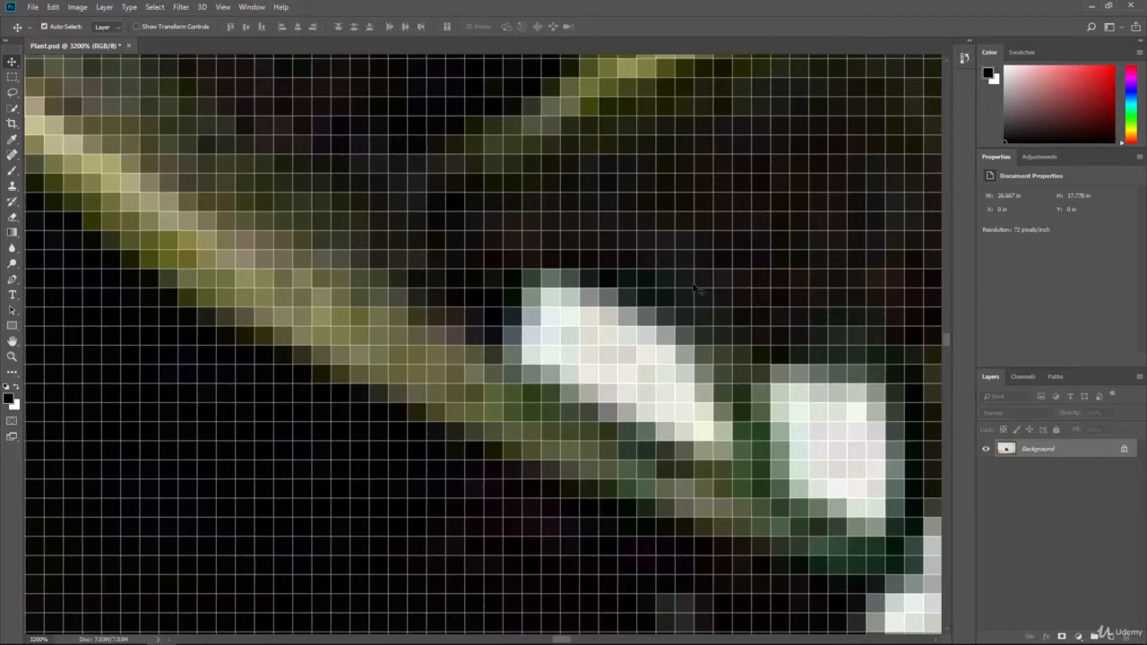
Return to a view of the whole plant image at 66.7% magnification.
key("ctrl+minus")
key("ctrl+minus")
key("ctrl+minus")
key("ctrl+minus")
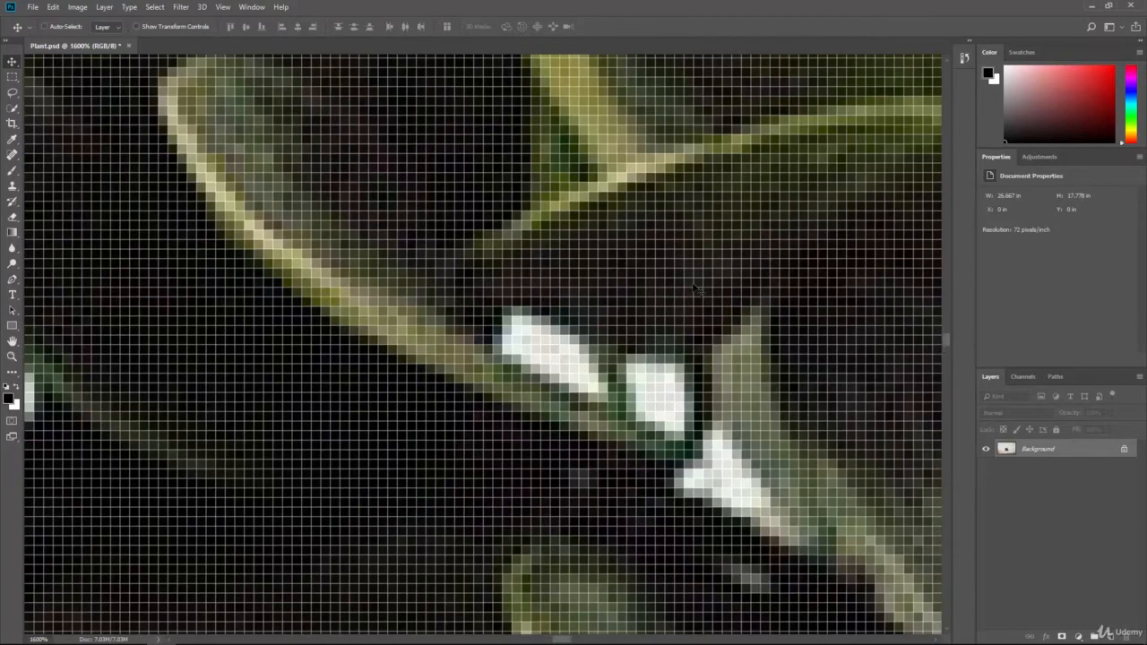
key("ctrl+minus")
key("ctrl+minus")
key("ctrl+minus")
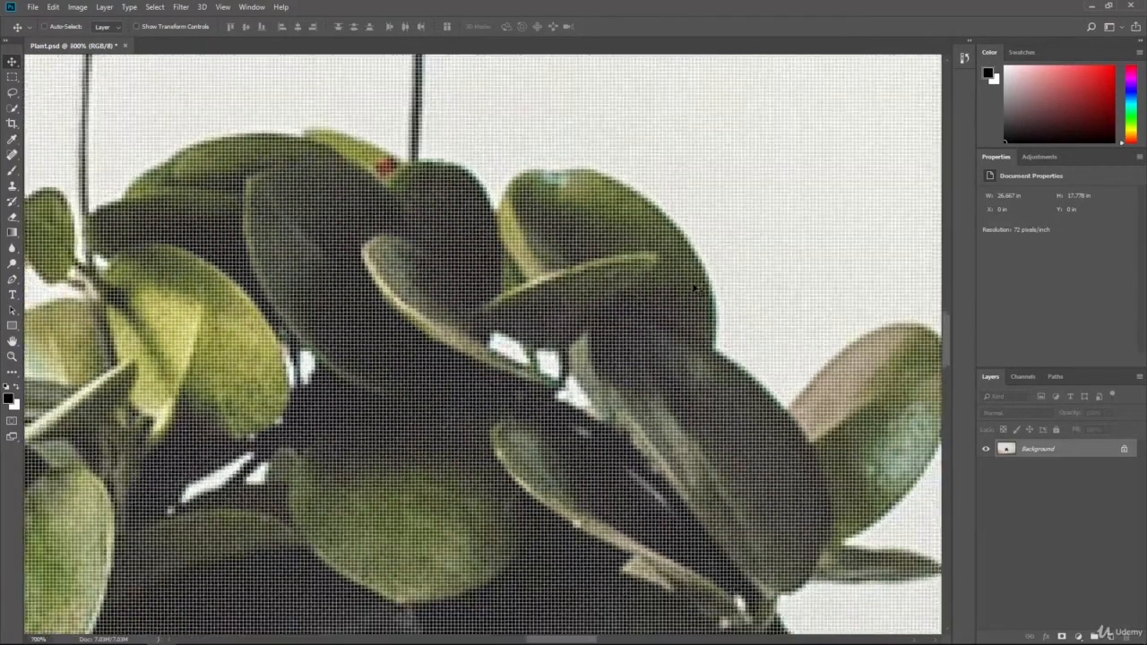
key("ctrl+minus")
key("ctrl+minus")
key("ctrl+minus")
key("ctrl+minus")
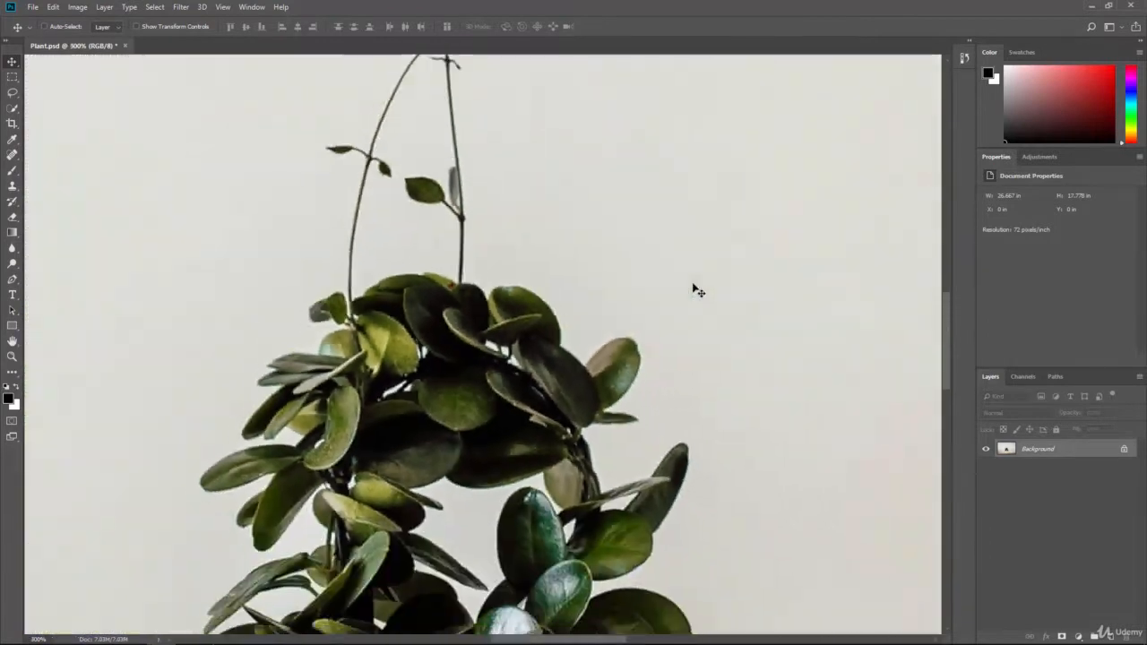
key("ctrl+minus")
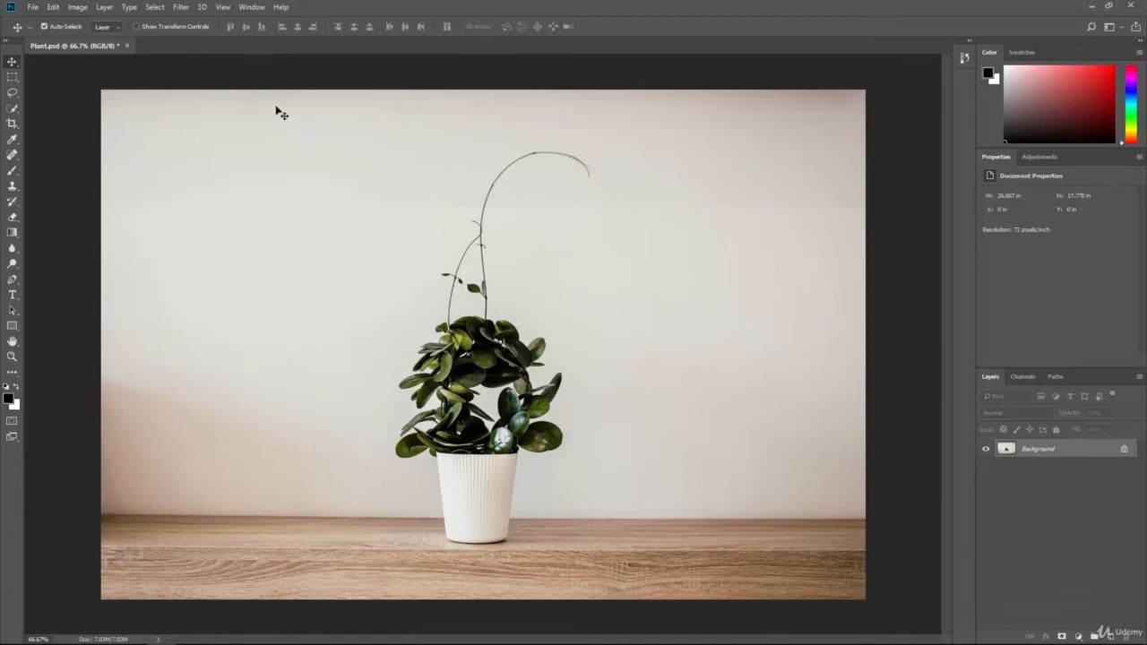
Set the ruler units to Pixels in the Units & Rulers preferences.
left_click(54, 7)
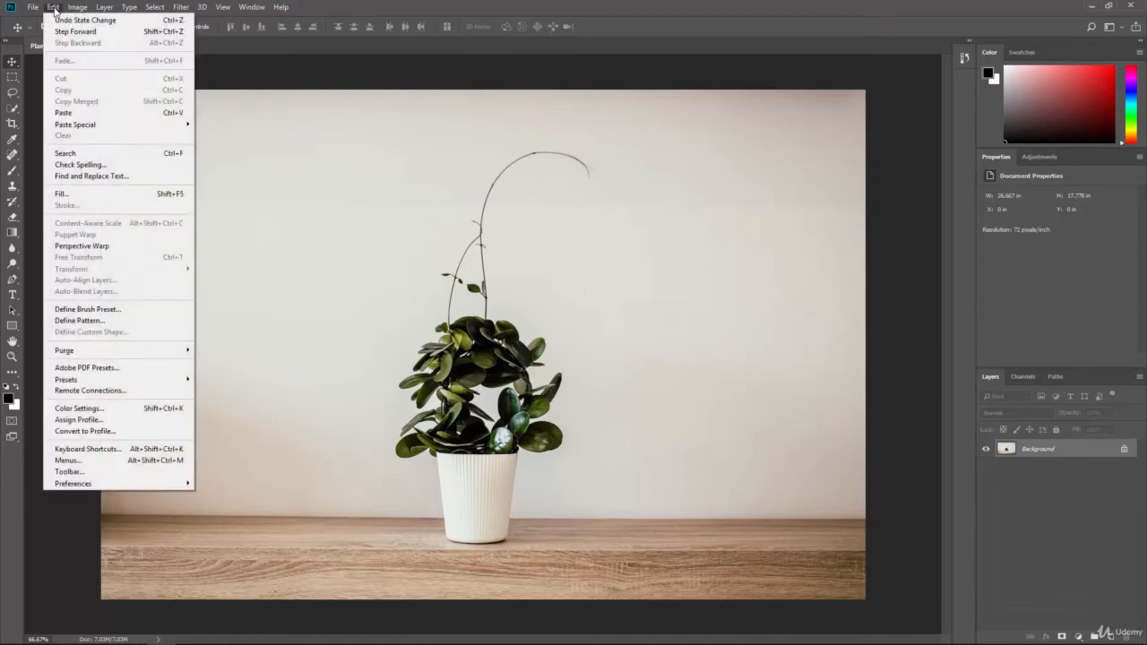
mouse_move(126, 486)
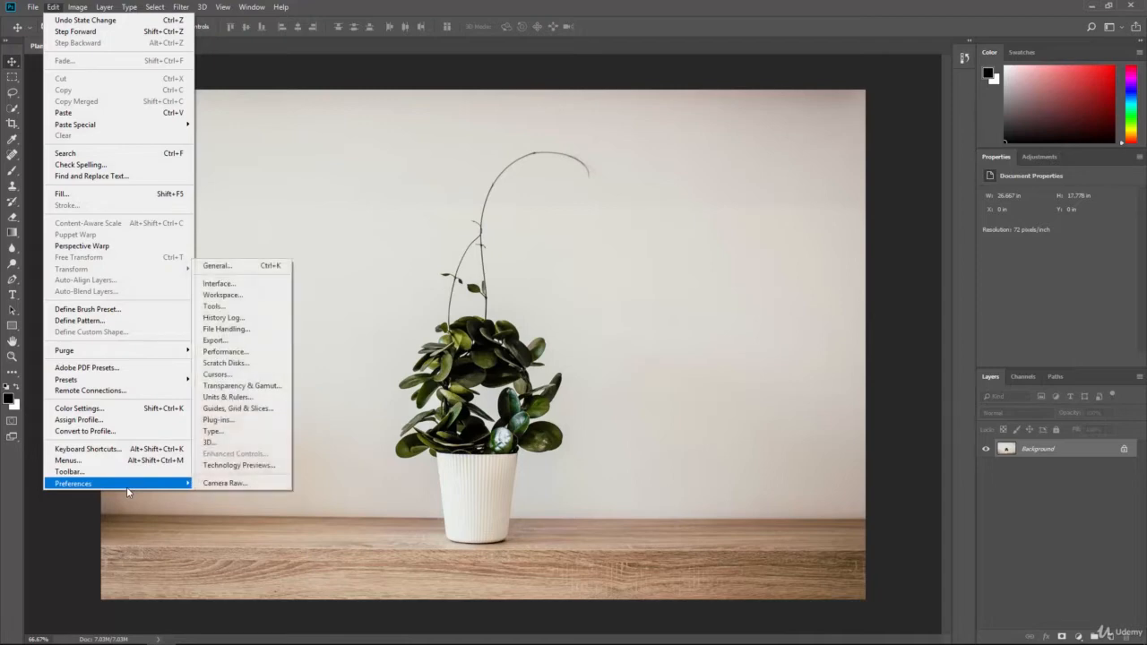
left_click(230, 401)
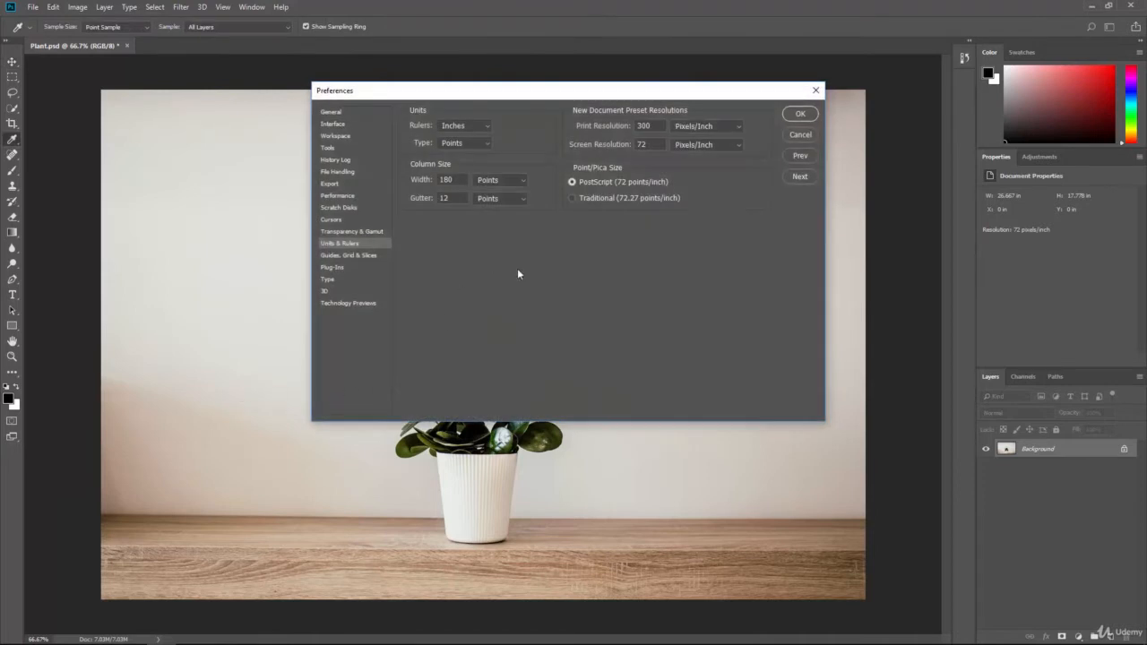
left_click(451, 126)
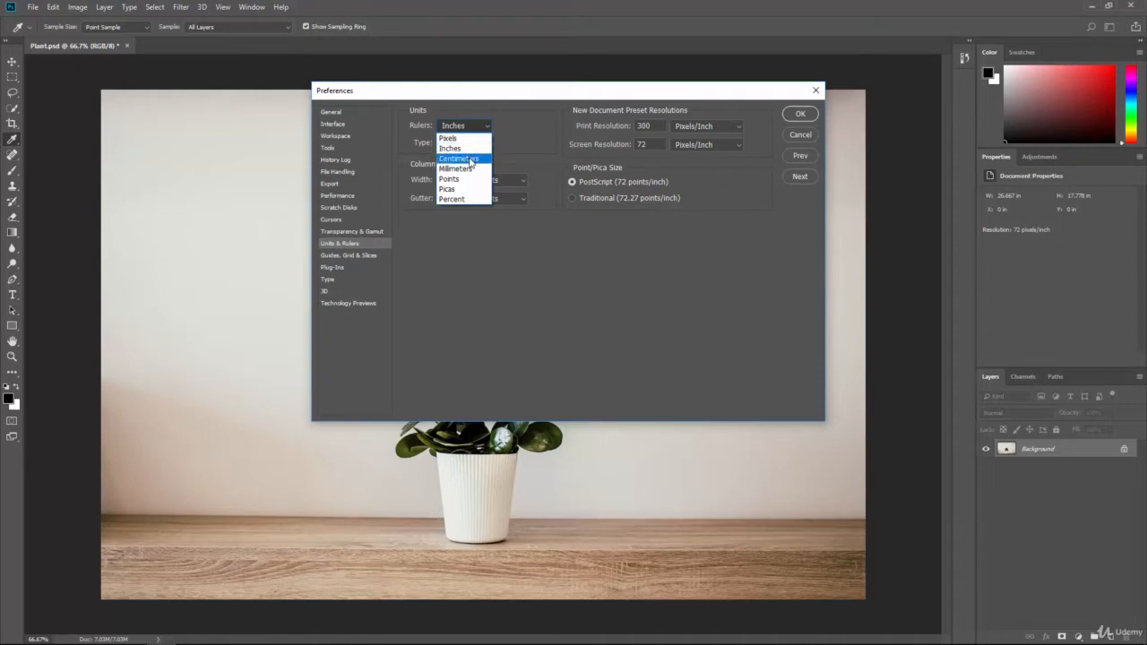
left_click(462, 126)
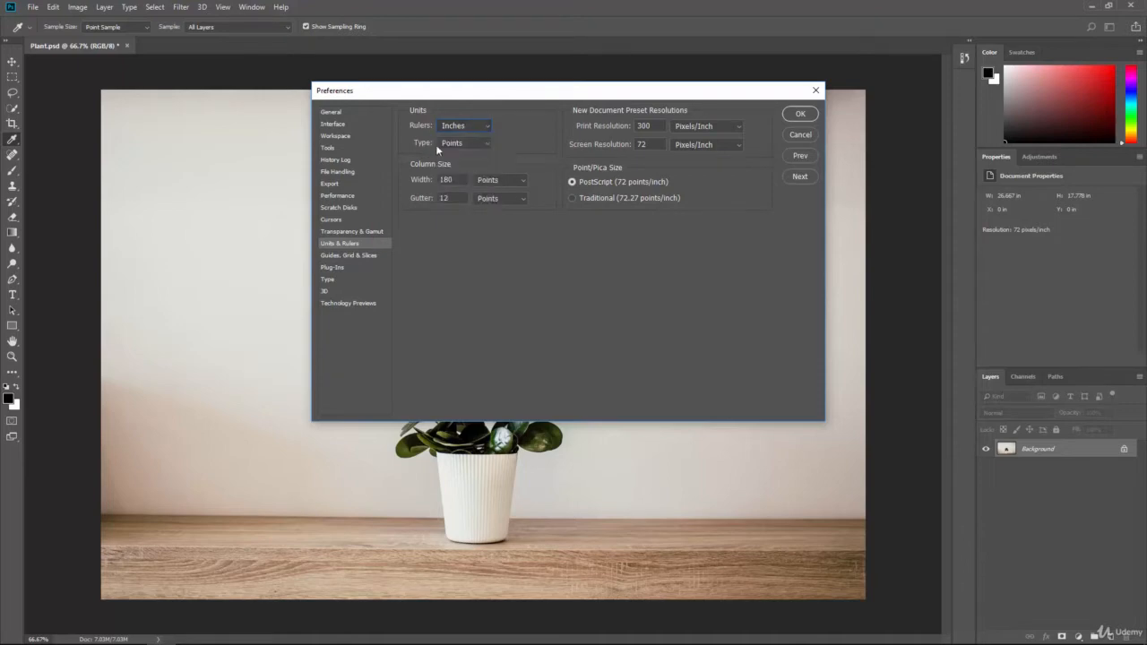
left_click(452, 144)
left_click(453, 126)
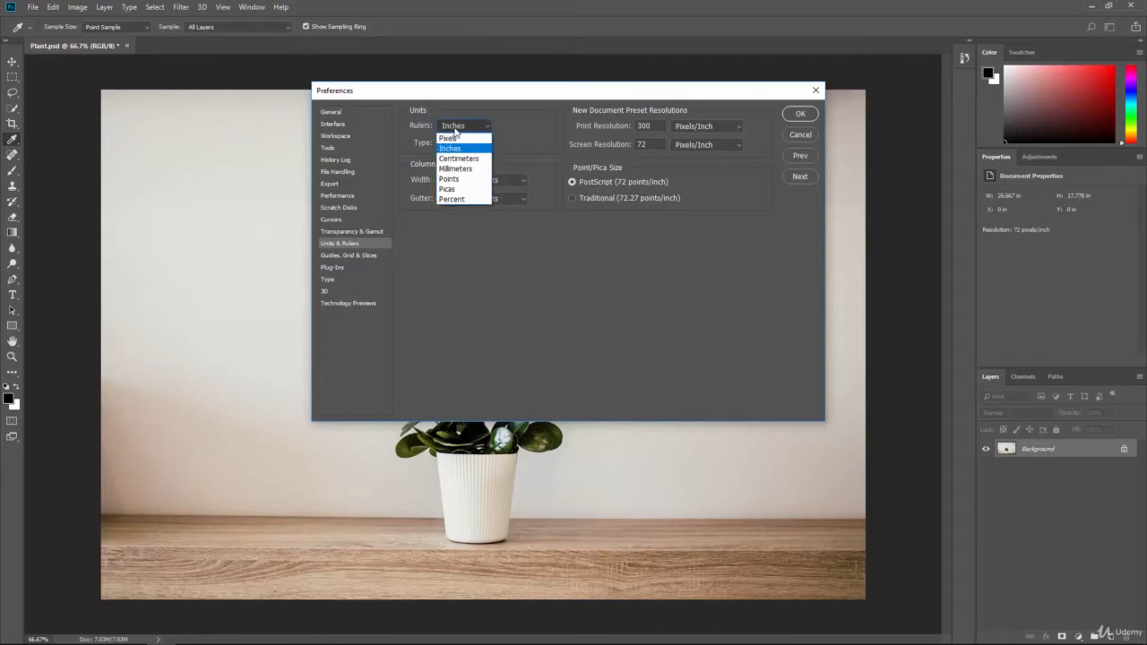
left_click(454, 139)
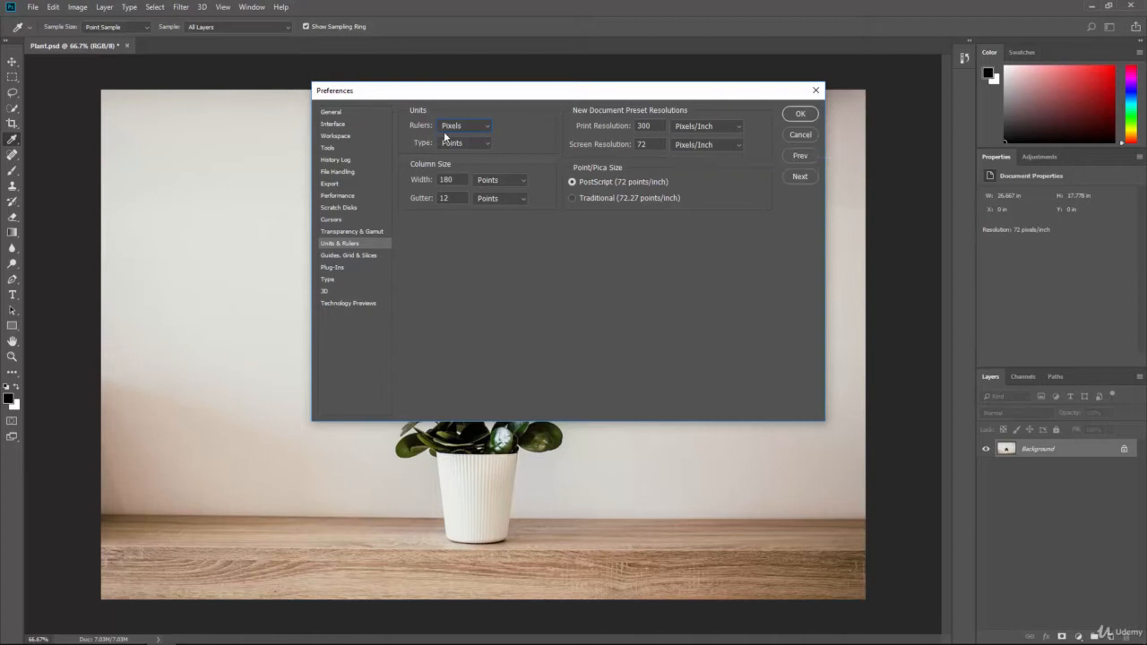
left_click(800, 115)
key("v")
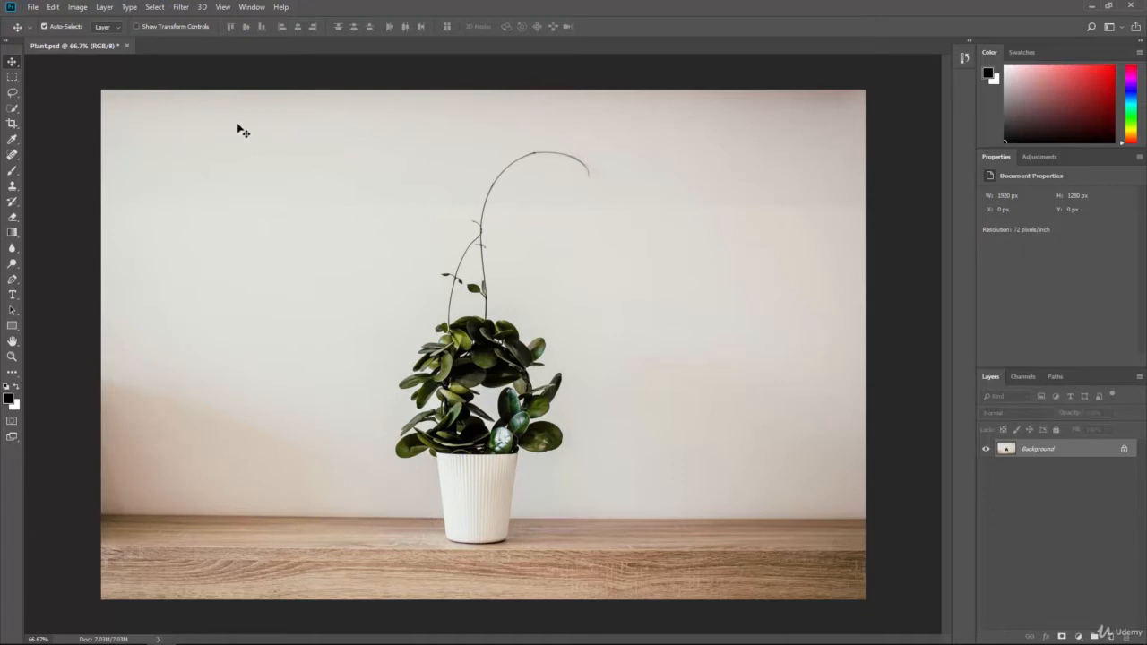
Open the Image Size settings and review the Fit To presets and the width's unit options.
left_click(79, 8)
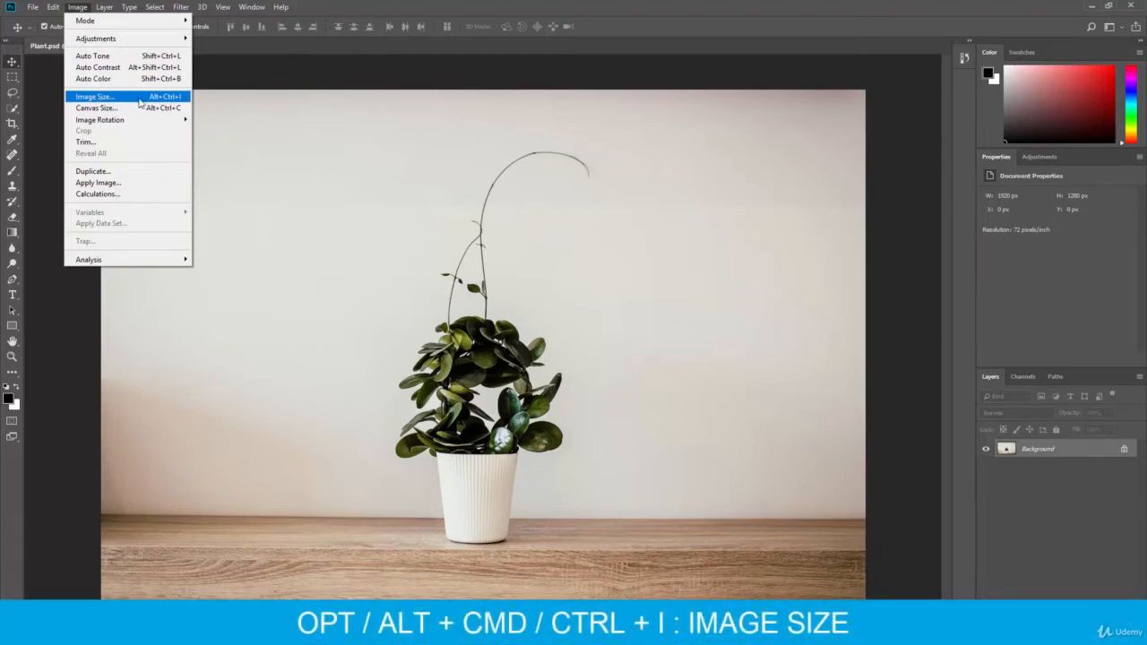
left_click(137, 103)
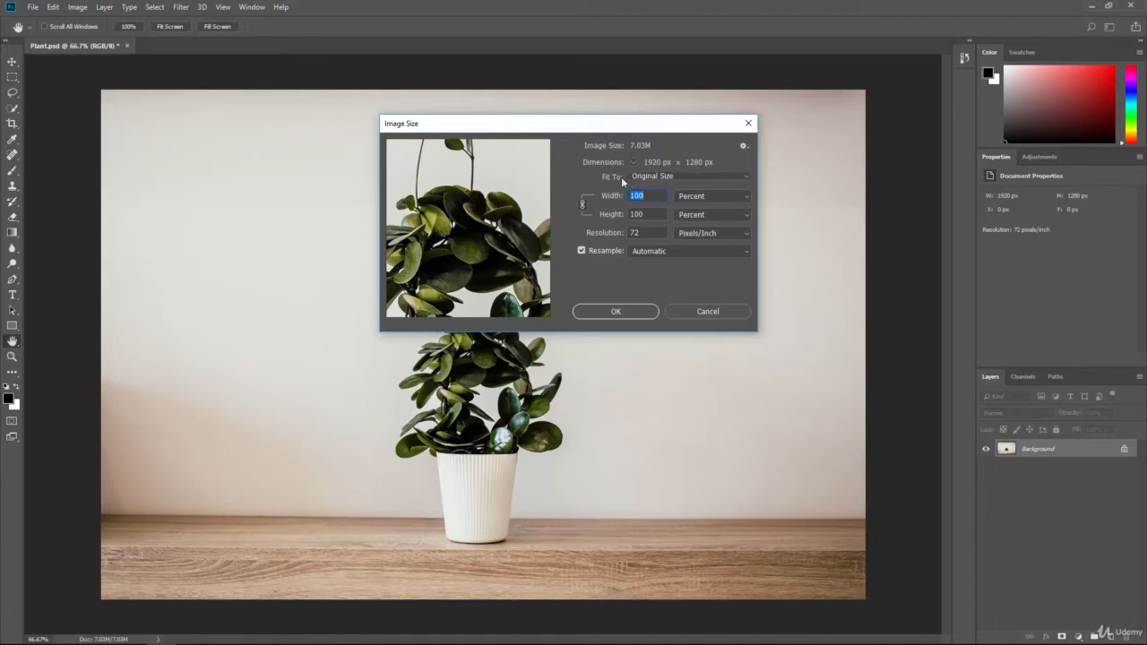
left_click(652, 176)
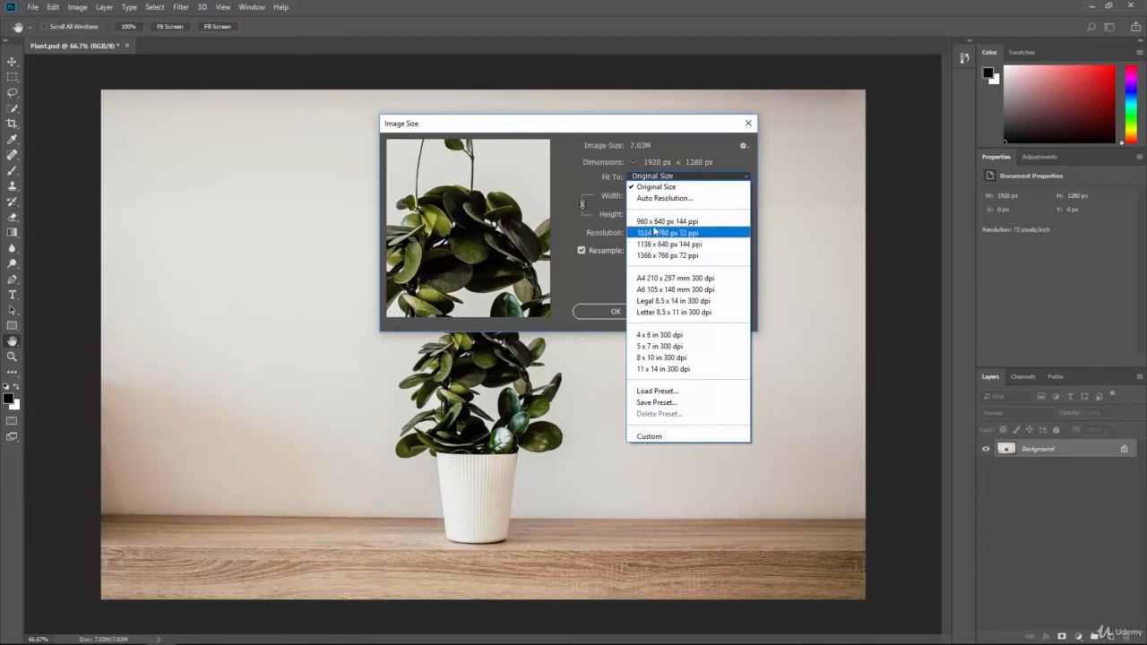
left_click(586, 162)
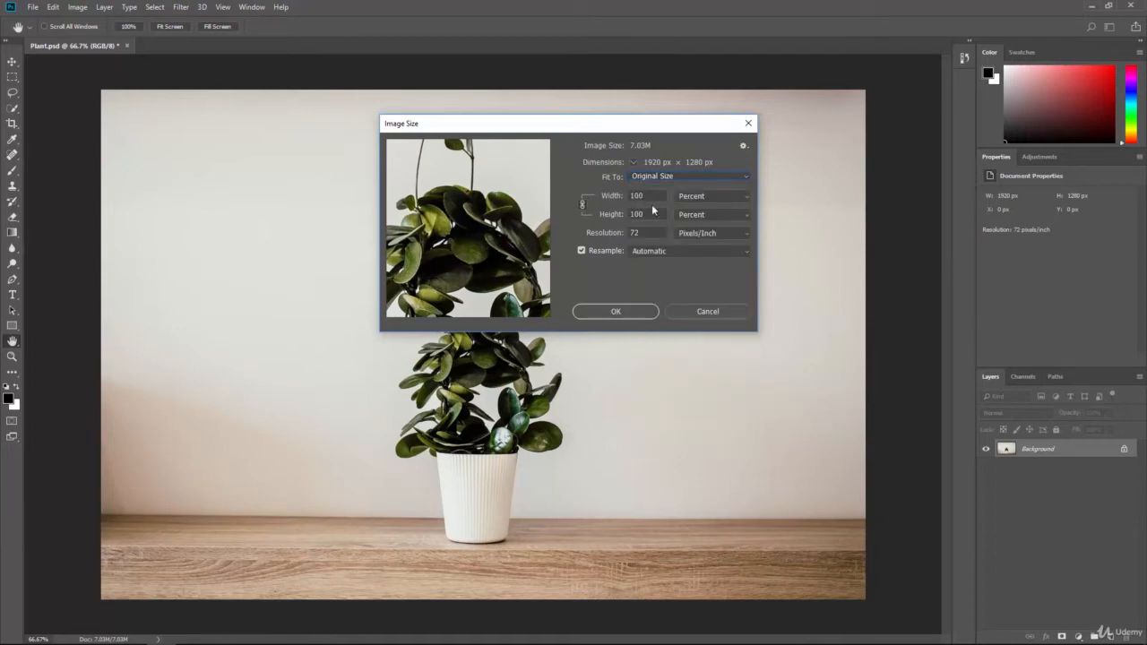
left_click(719, 199)
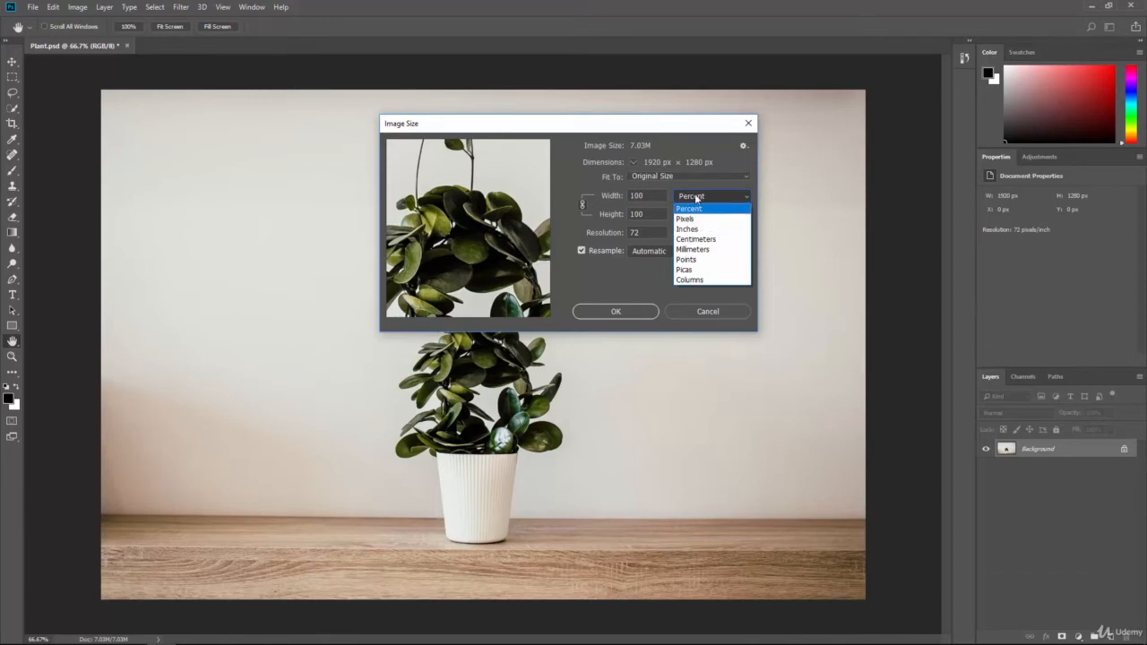
left_click(687, 205)
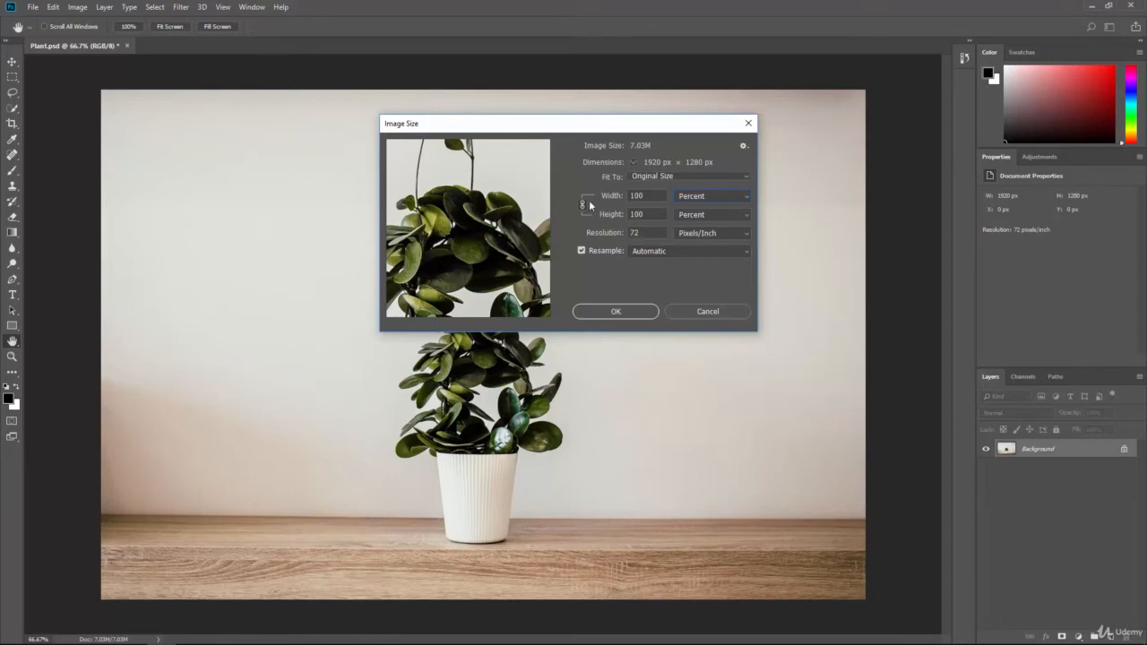
Try a linked width of 50 percent and an unlinked width of 75 percent, and relink the proportions.
double_click(653, 197)
type("50")
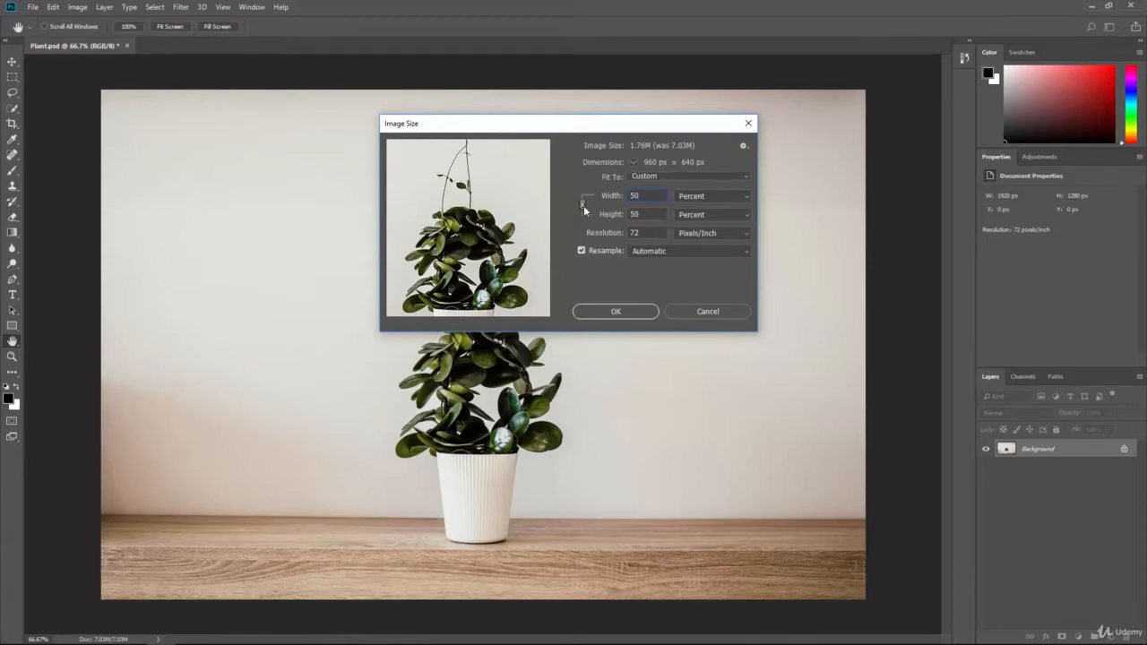
left_click_drag(653, 194, 593, 188)
type("75")
key("Tab")
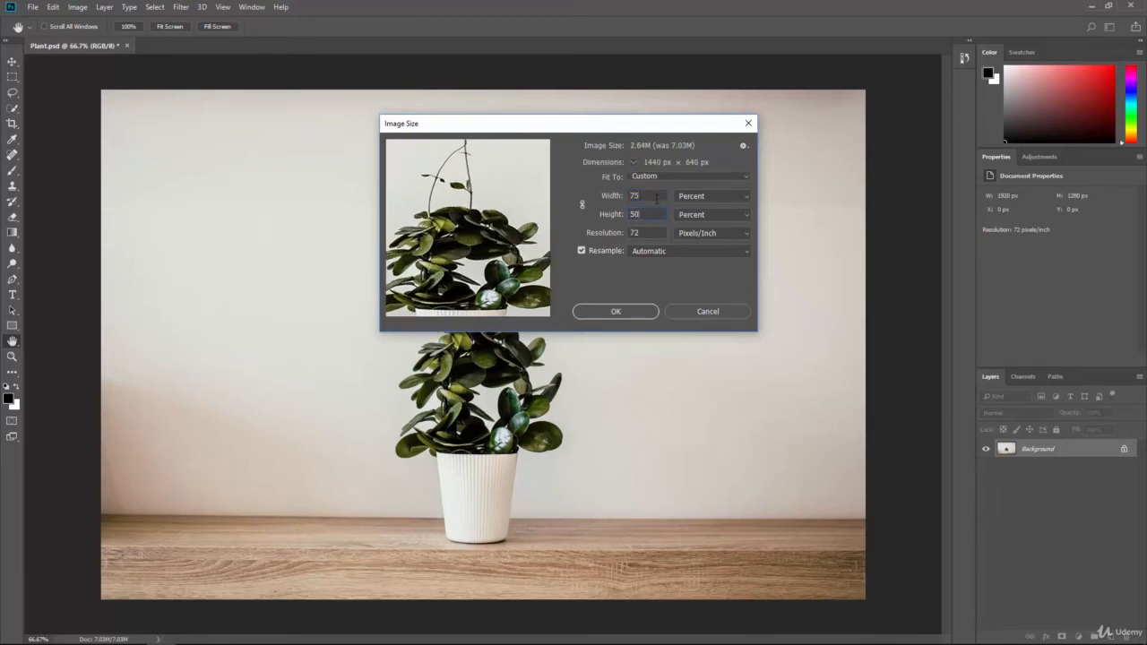
left_click_drag(638, 196, 587, 190)
type("50")
left_click(582, 204)
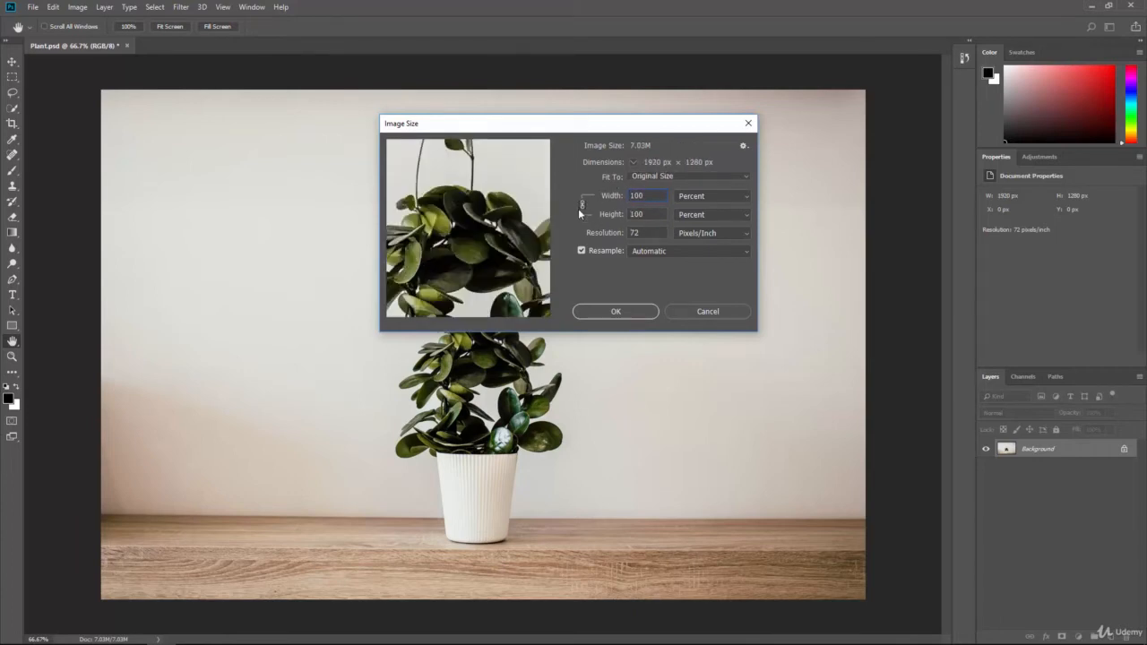
Resize the image to 50 percent in width and height with linked proportions, and view it at 100%.
type("50")
left_click(652, 218)
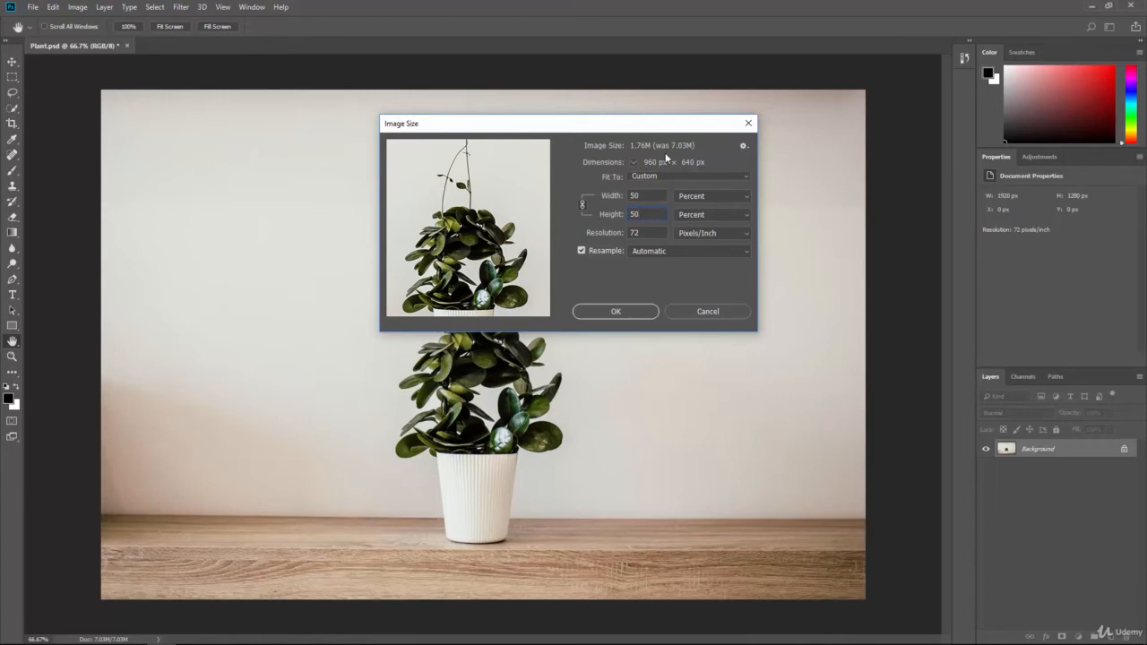
left_click(627, 311)
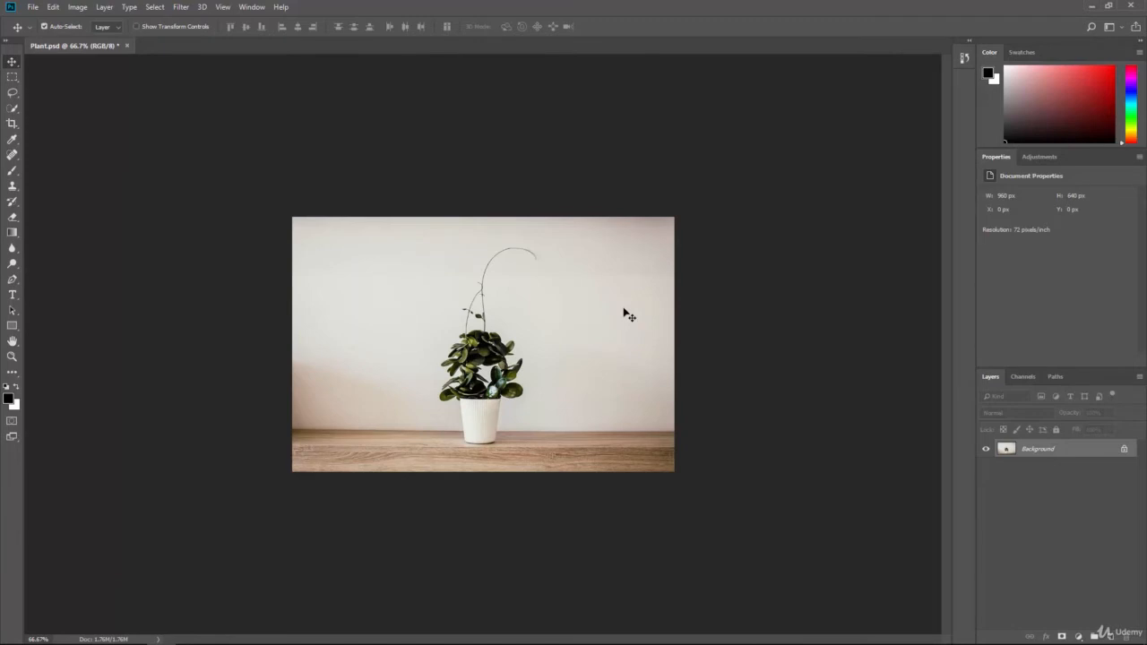
key("ctrl+1")
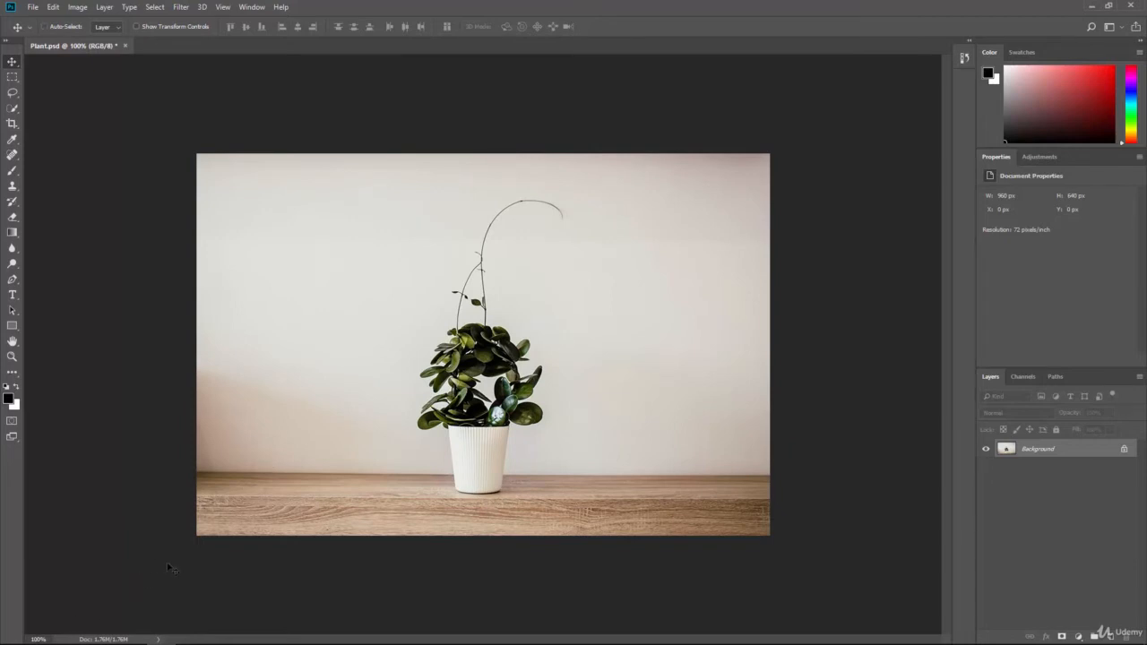
Undo the 50 percent image resize and fit the whole picture back in view.
key("ctrl+z")
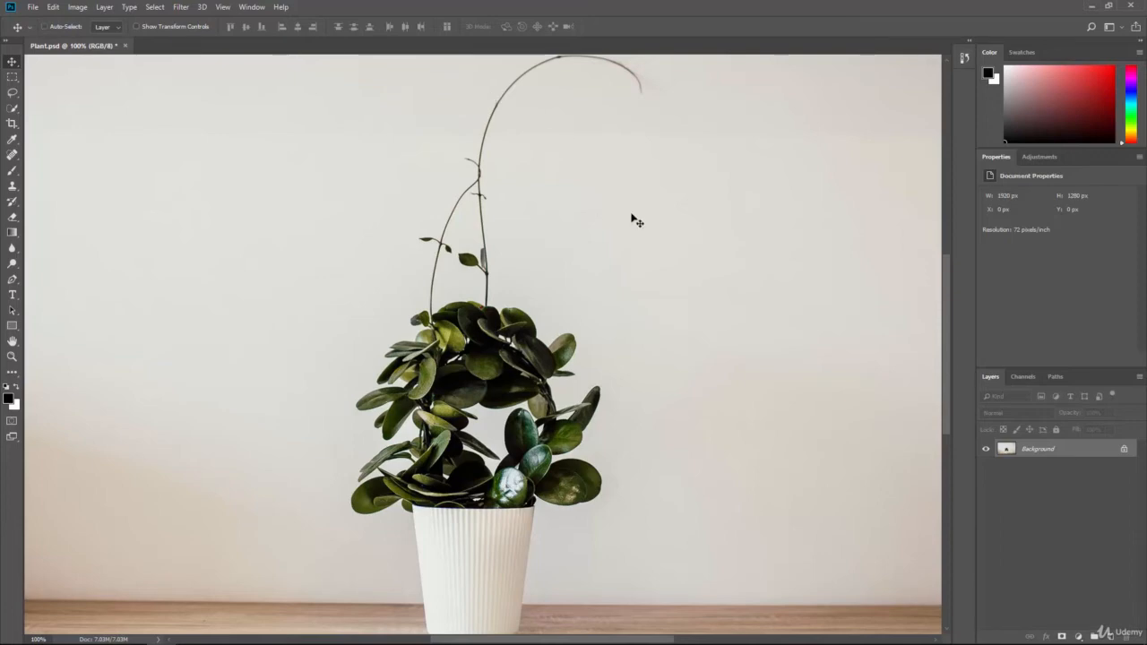
key("ctrl+minus")
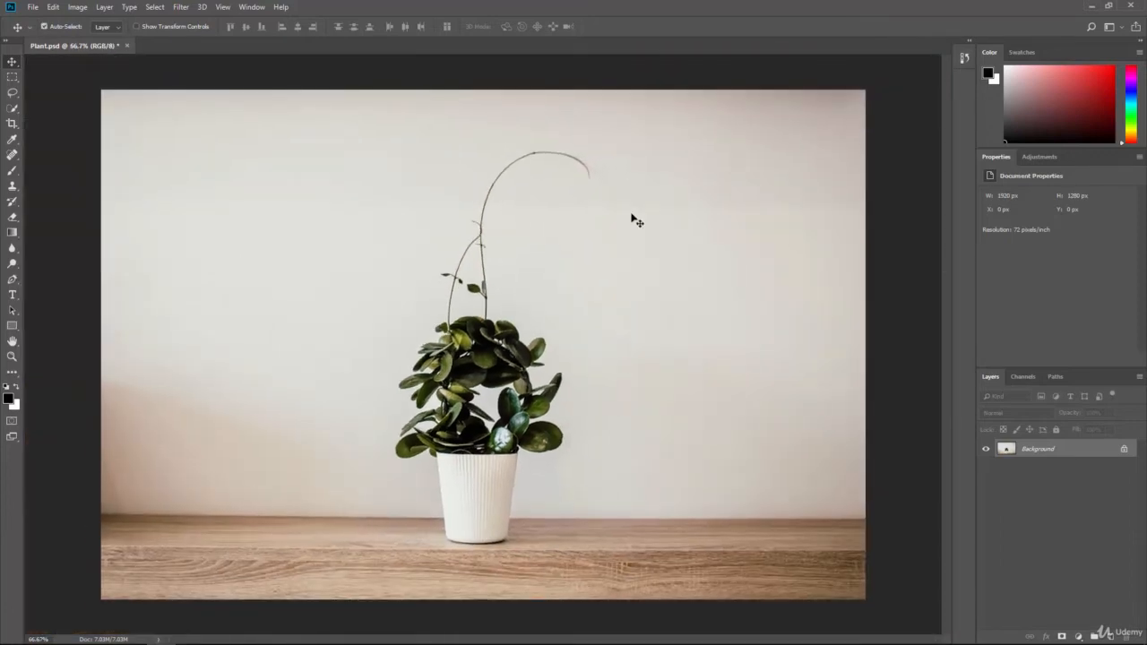
key("ctrl+minus")
key("ctrl+plus")
Change the image resolution to 144 pixels/inch with resampling turned off.
left_click(78, 7)
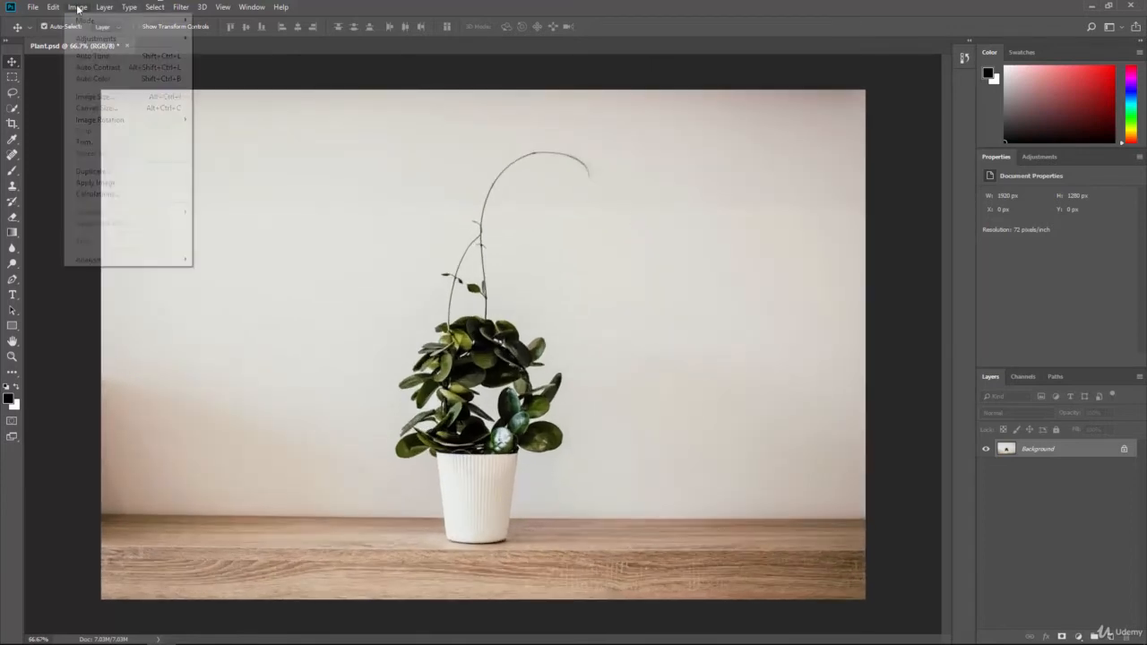
left_click(94, 96)
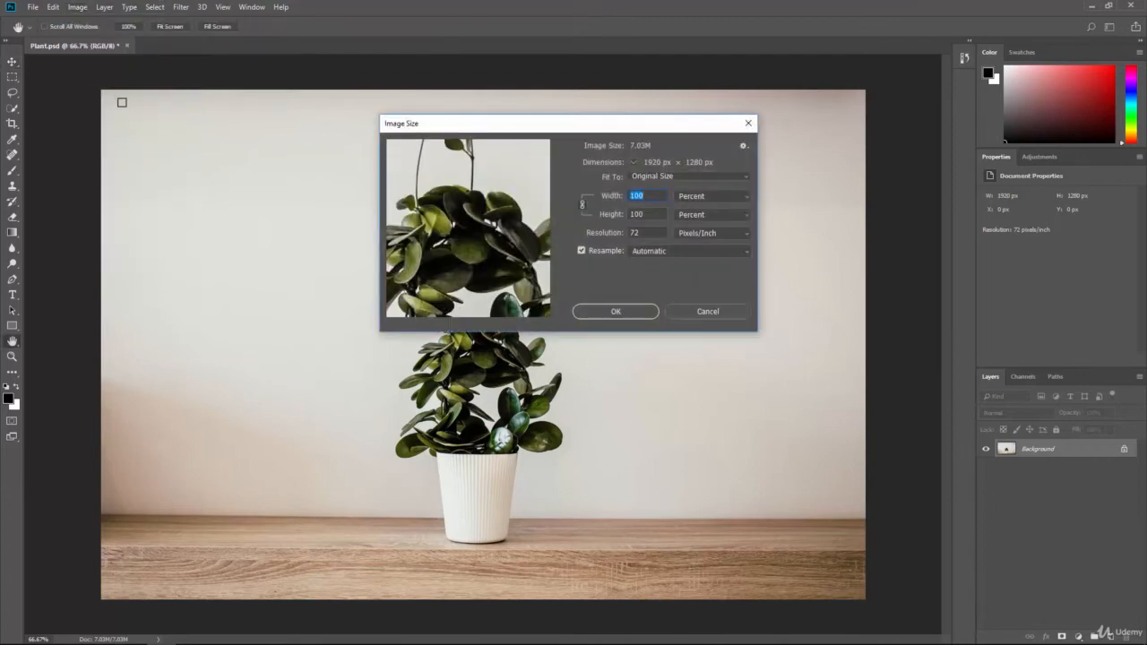
left_click(580, 251)
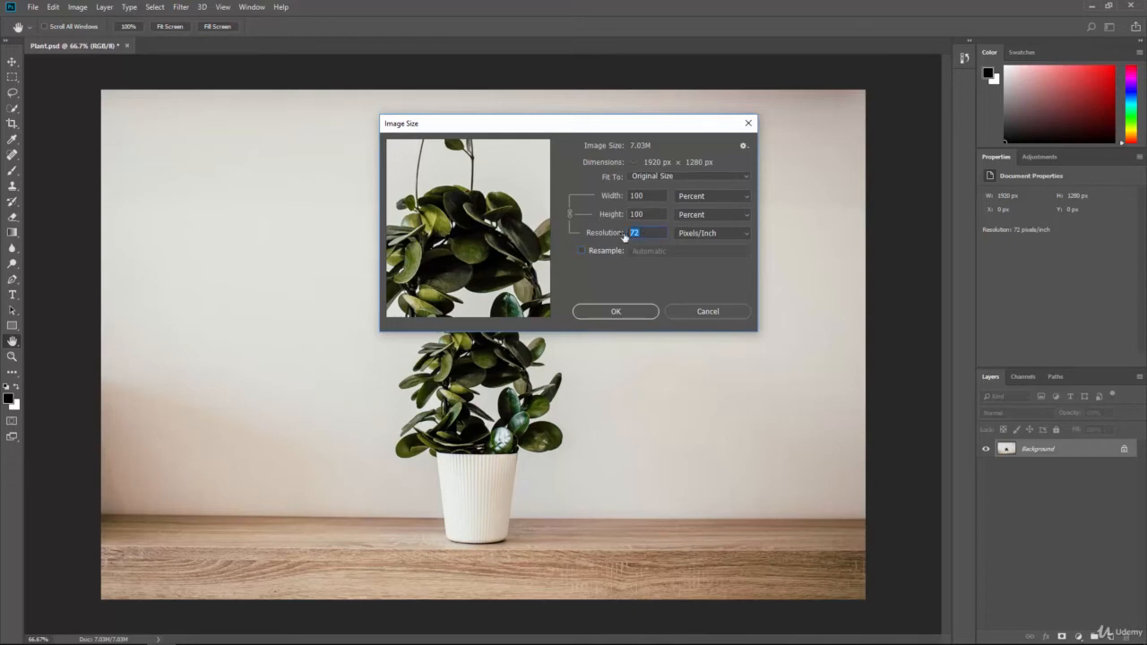
type("144")
left_click(629, 311)
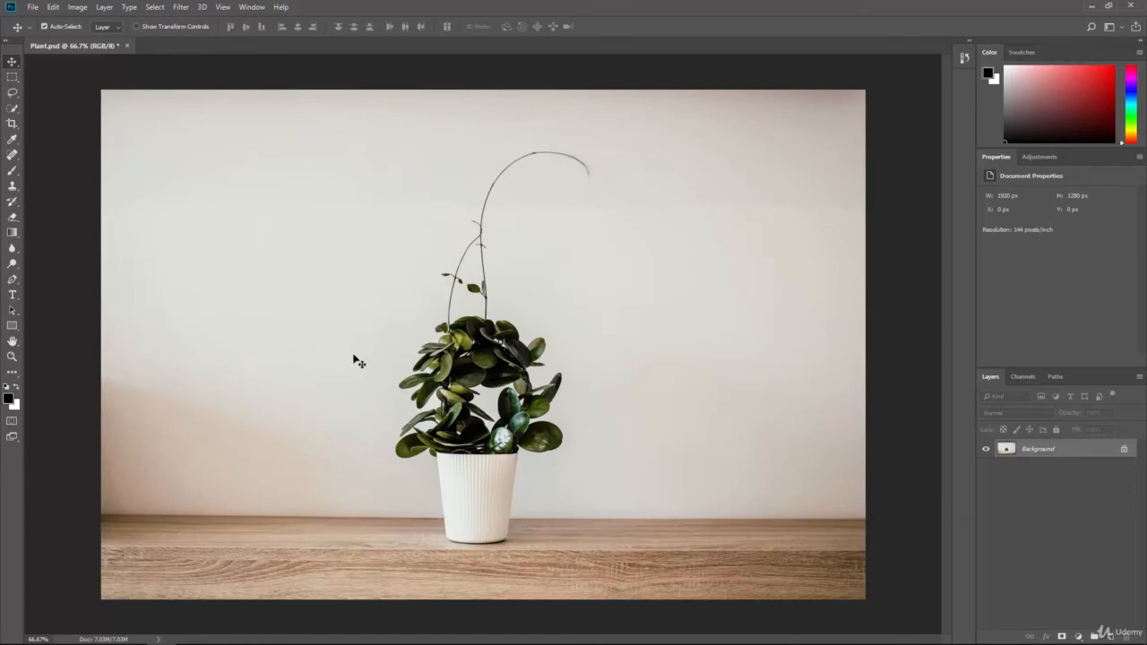
Undo the resolution change and crop both sides of the photo to a strip about 627 px wide around the plant.
key("ctrl+z")
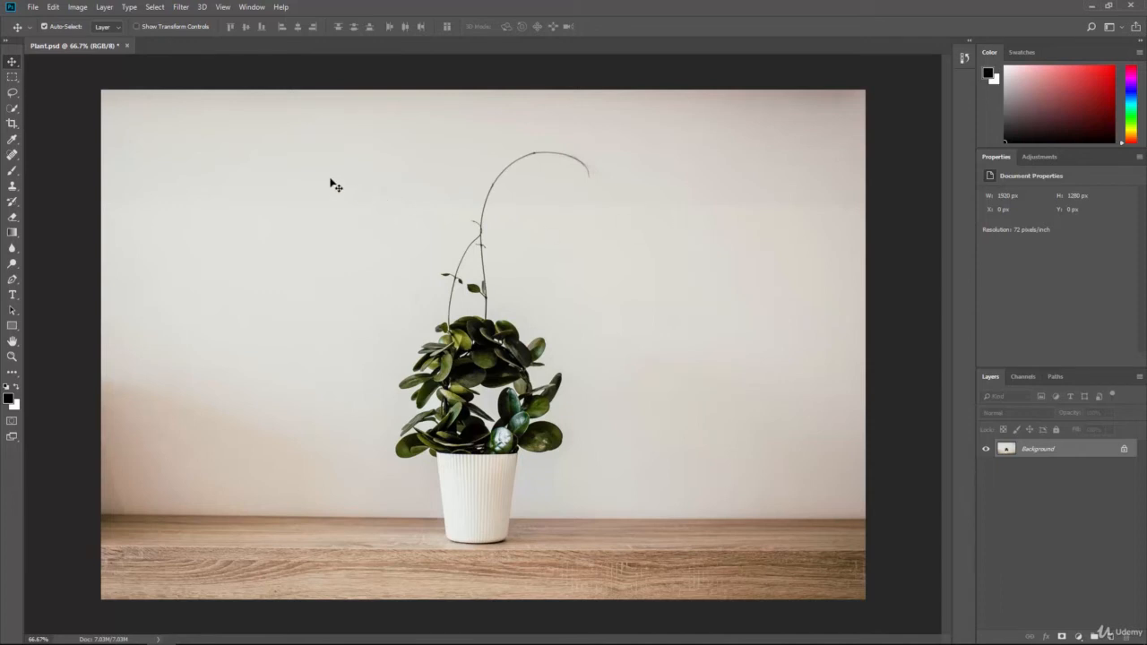
left_click(12, 126)
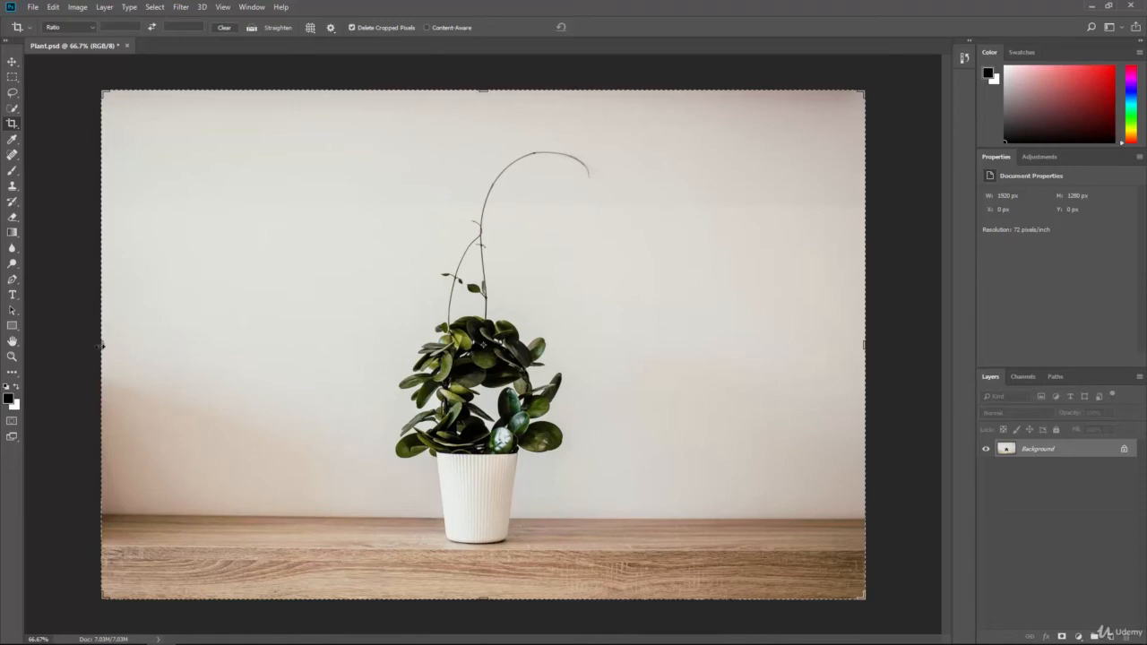
left_click_drag(101, 344, 234, 358)
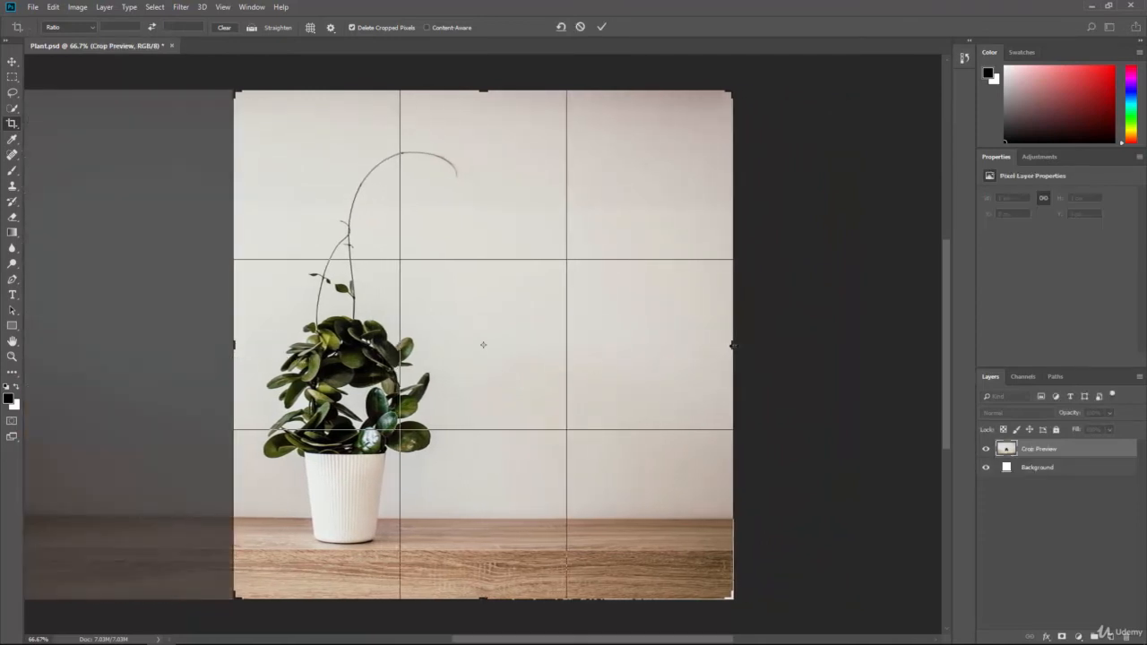
left_click_drag(733, 344, 607, 352)
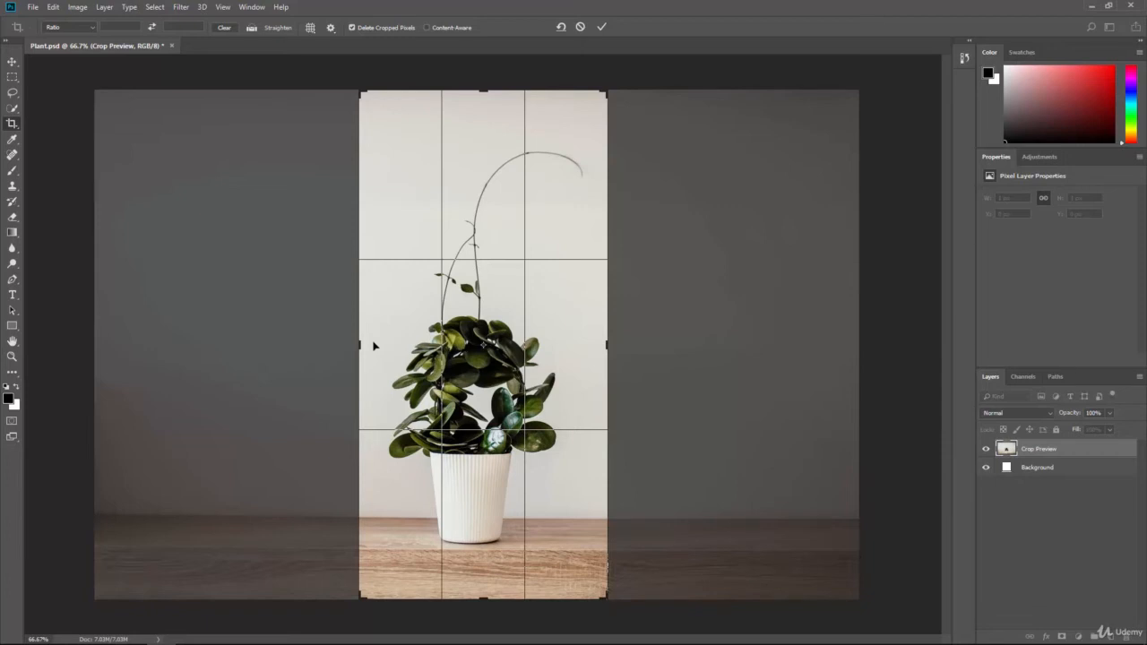
key("Return")
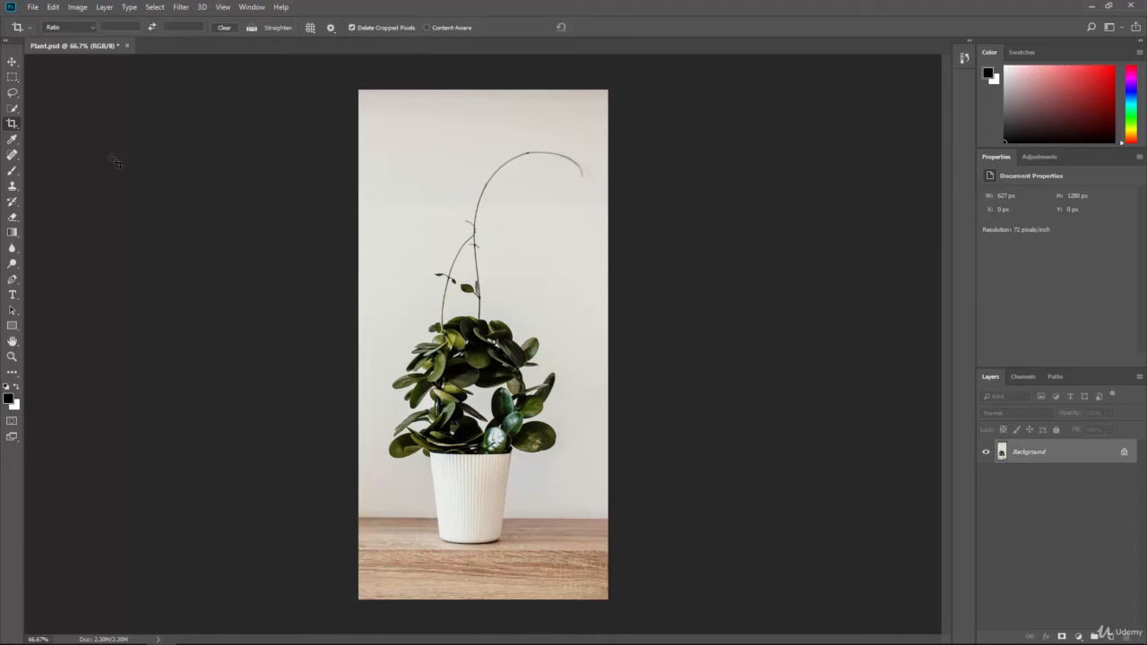
Crop the image's upper and lower edges to a rectangular marquee selection about 1079 px high across the full width.
left_click(11, 80)
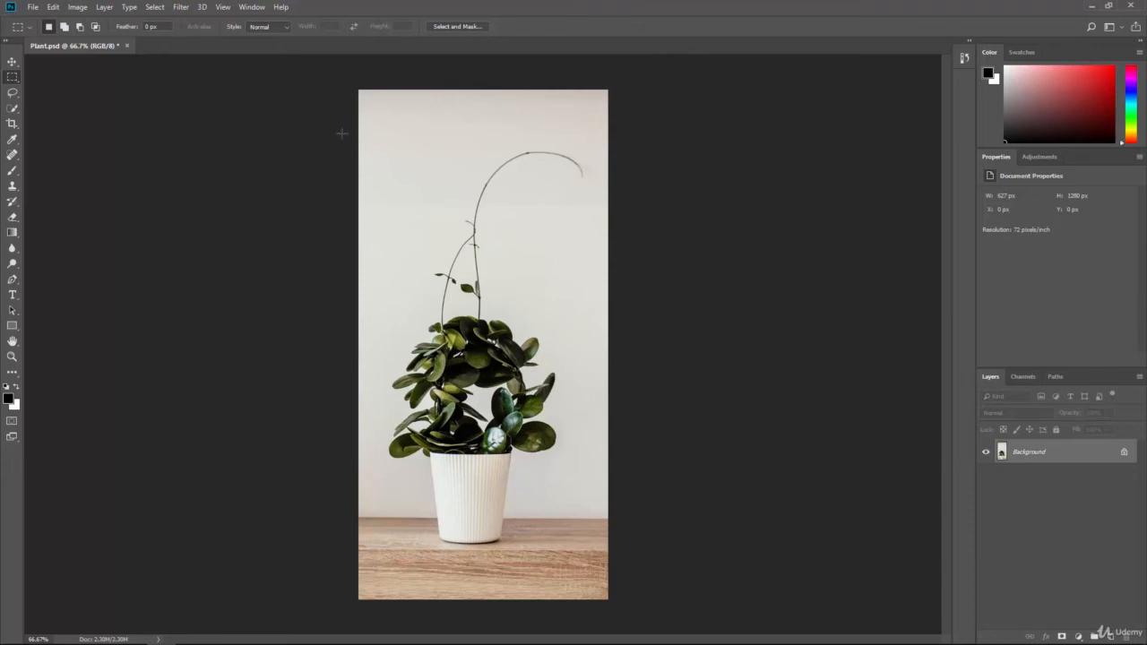
left_click_drag(342, 130, 561, 492)
left_click_drag(580, 521, 636, 555)
left_click(79, 7)
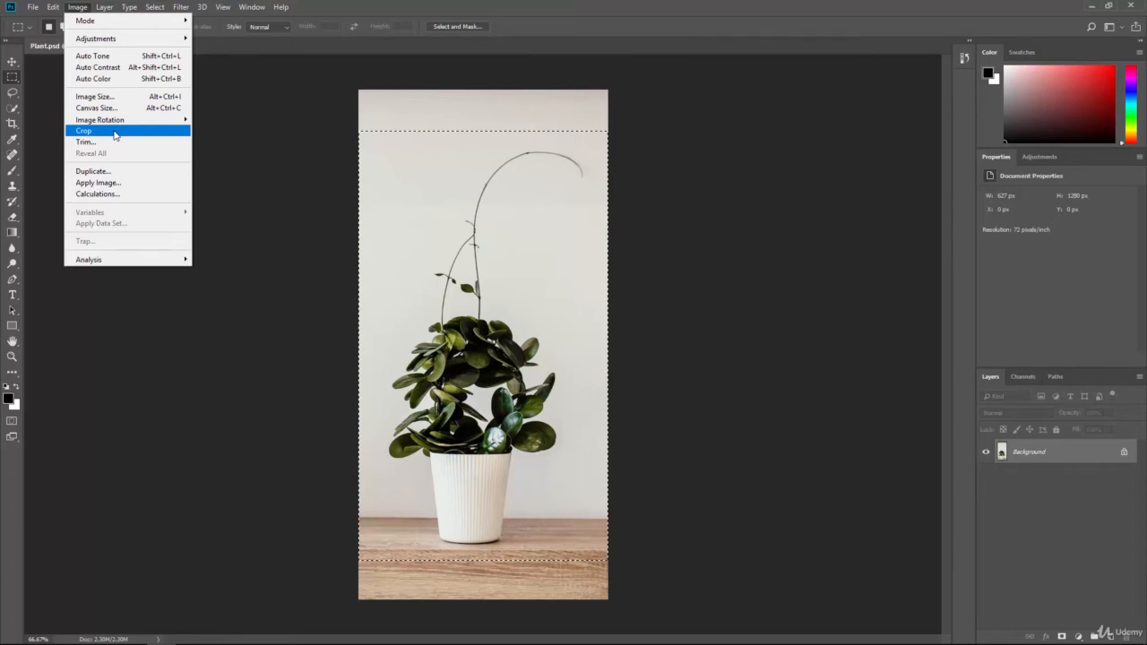
left_click(83, 131)
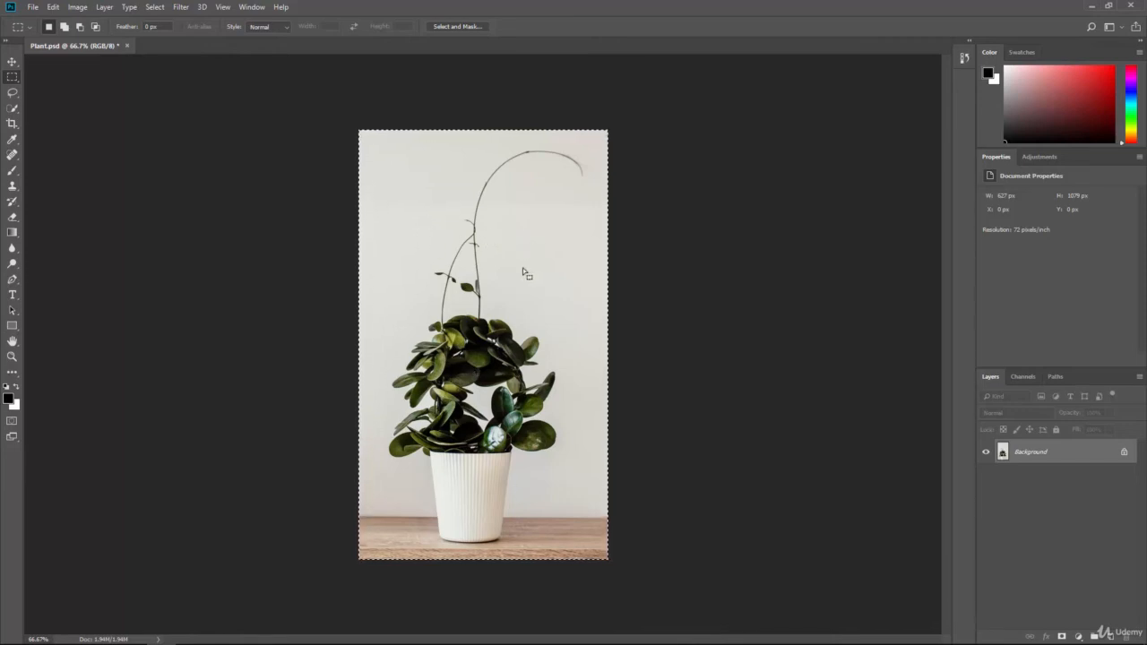
Replace the current selection with an elliptical one about 440 by 517 px over the stems and upper leaves, and crop to it.
right_click(13, 81)
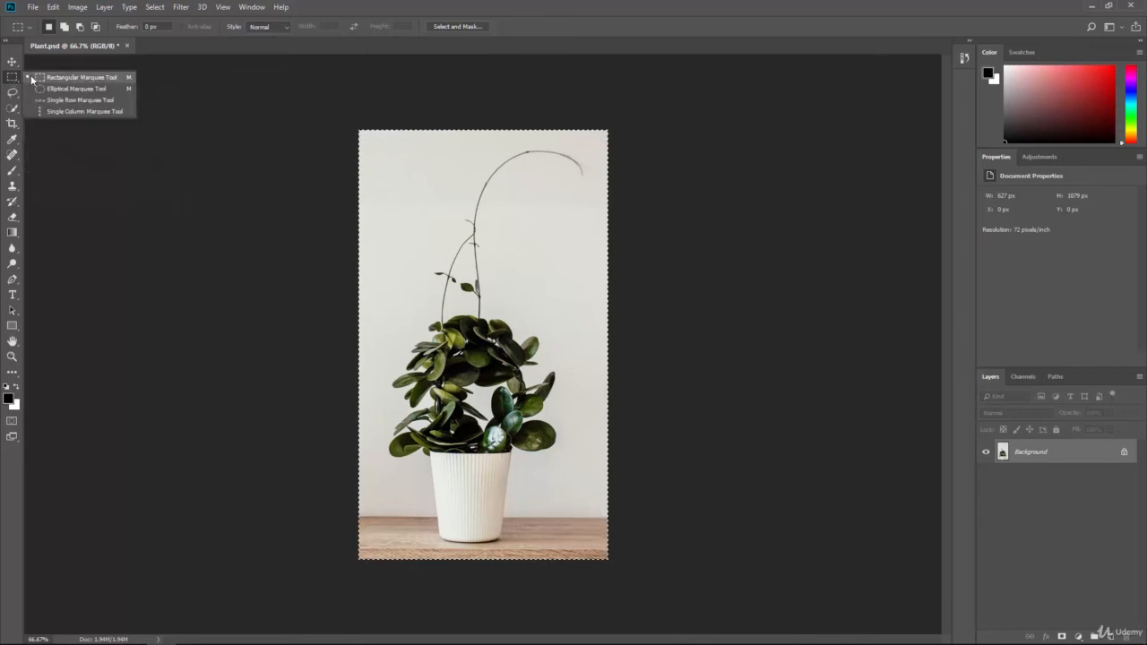
left_click(76, 89)
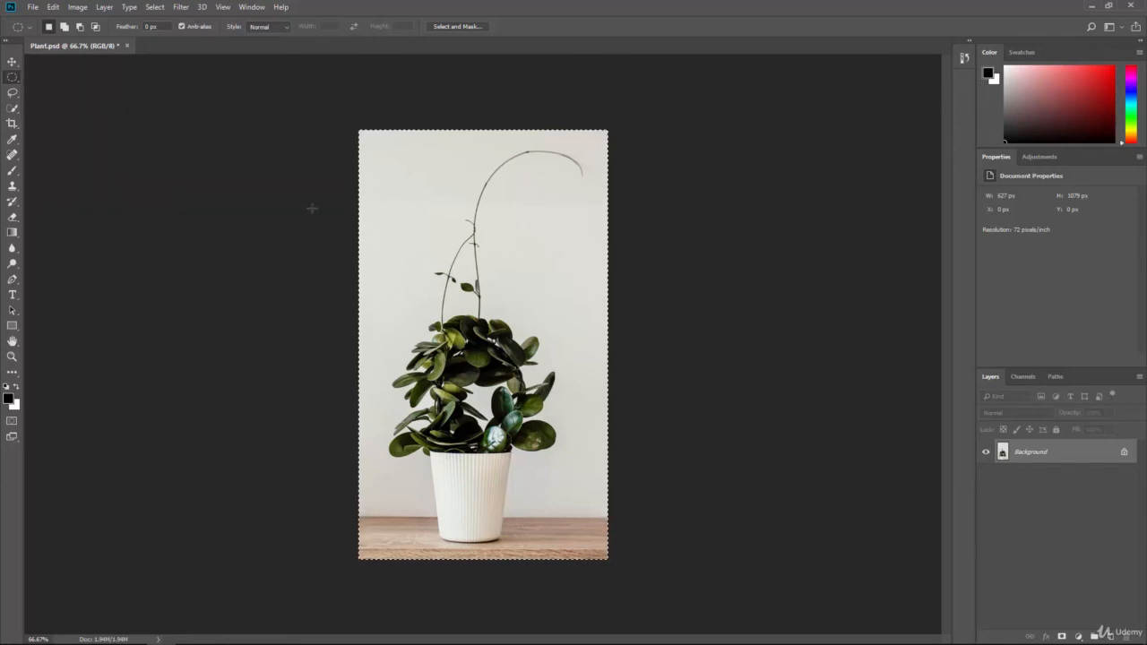
left_click(156, 7)
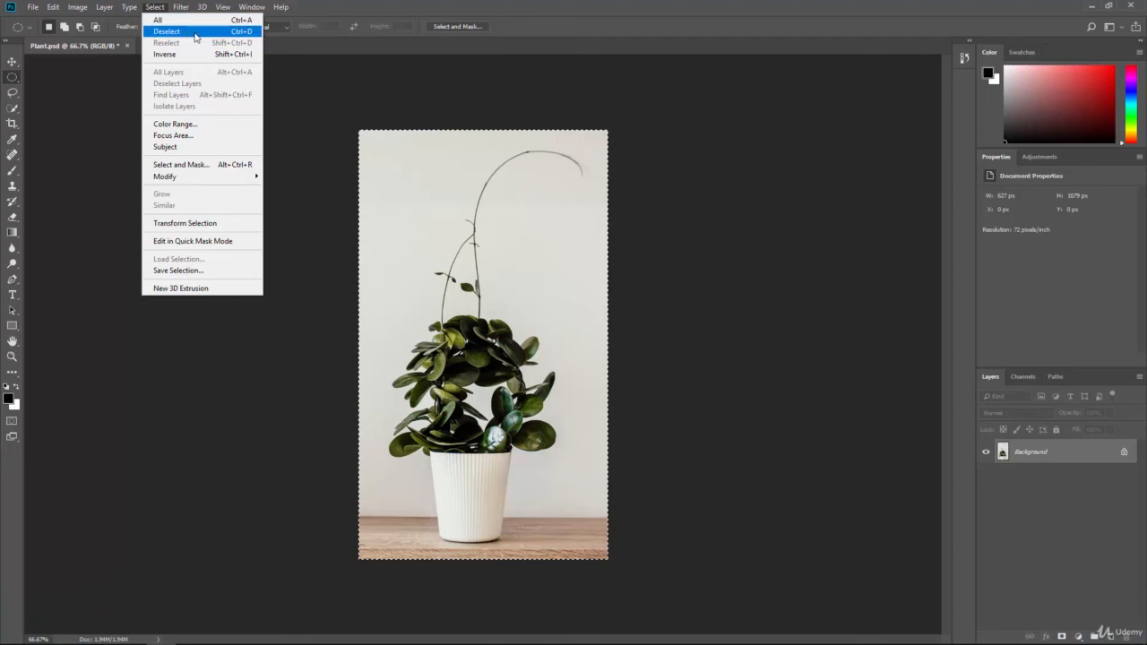
left_click(196, 38)
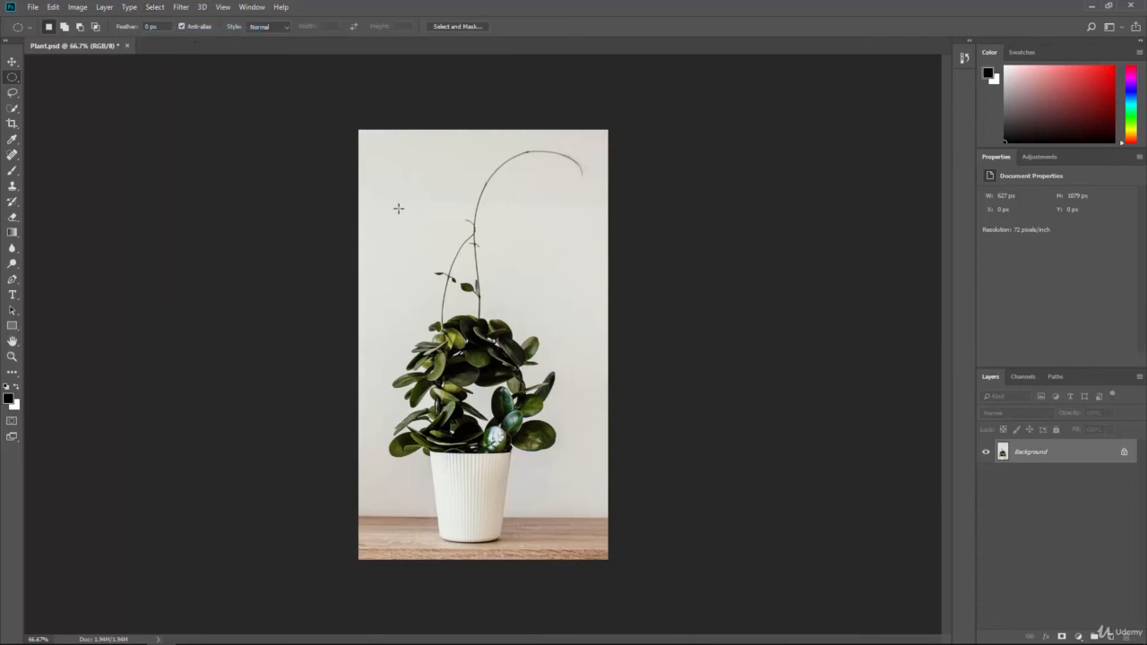
left_click_drag(399, 208, 574, 422)
left_click(75, 8)
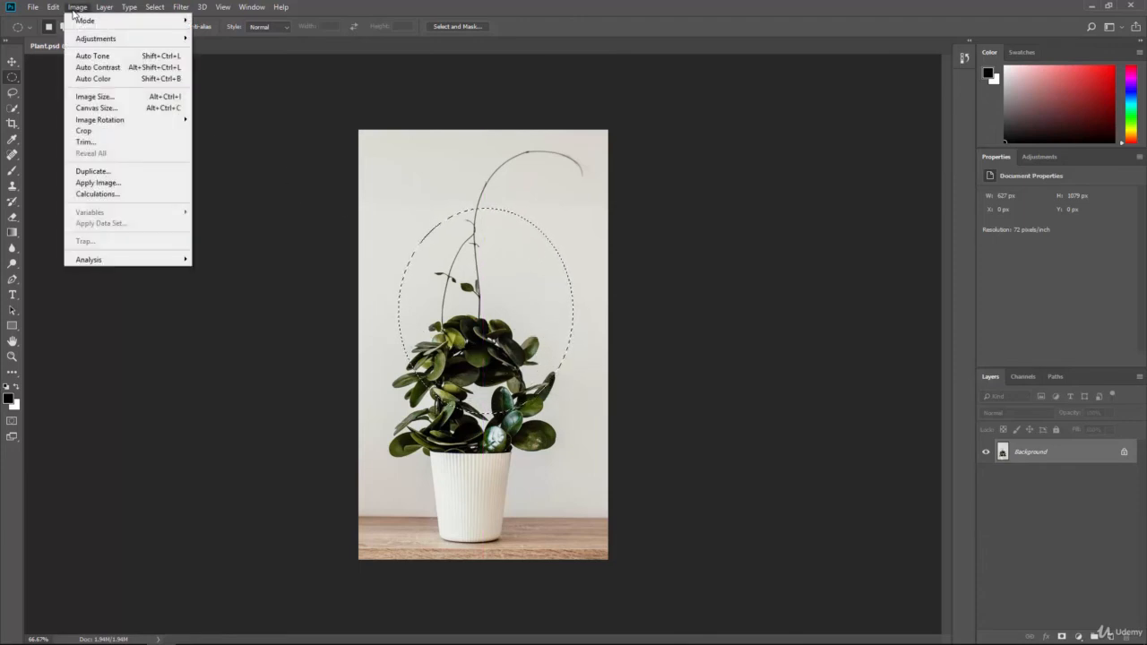
left_click(117, 131)
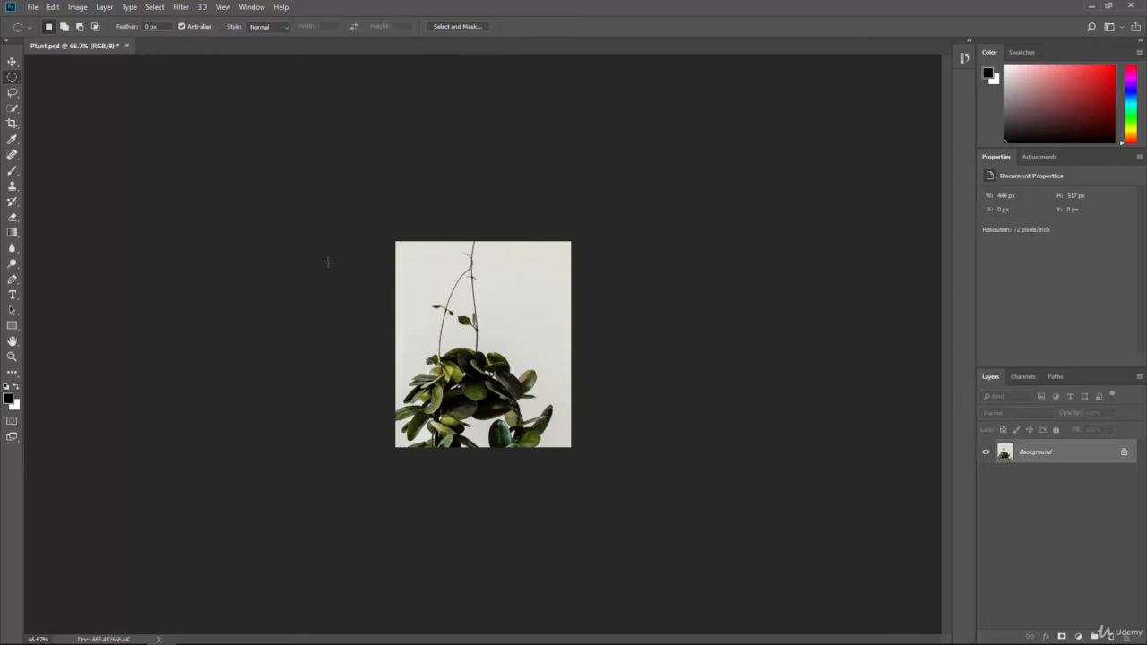
Undo the elliptical, rectangular and Crop tool crops to restore the full plant photo.
key("ctrl+z")
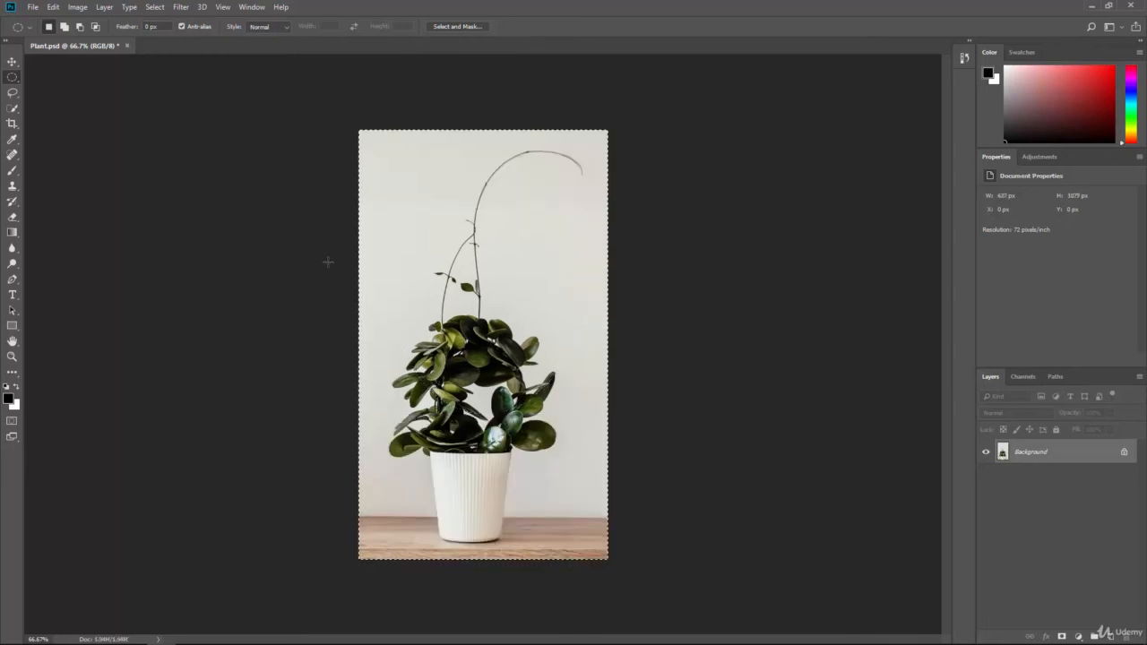
key("ctrl+z")
key("ctrl+z")
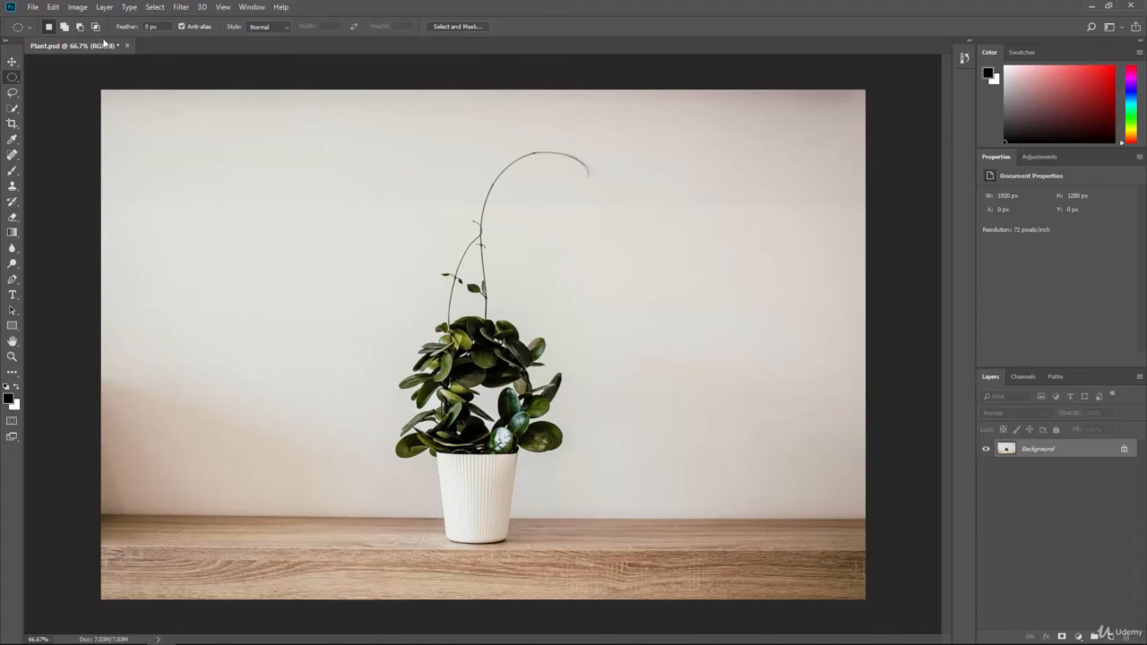
Try a canvas width of 625 pixels with the anchor in the center, accepting the clipping, and undo it.
left_click(77, 7)
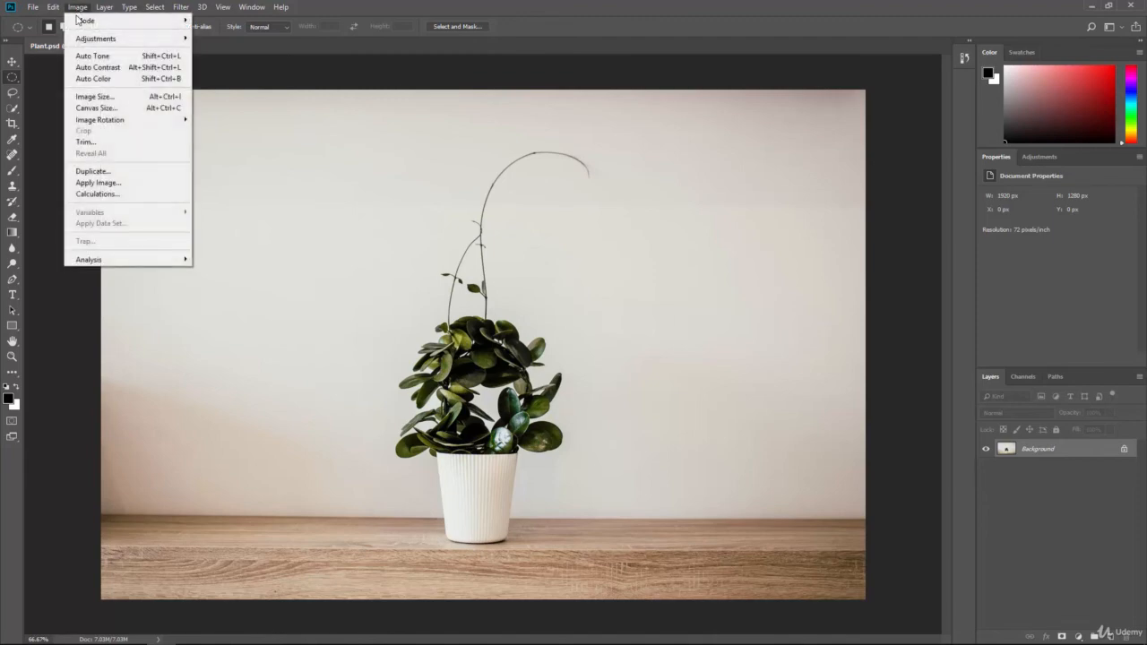
left_click(109, 108)
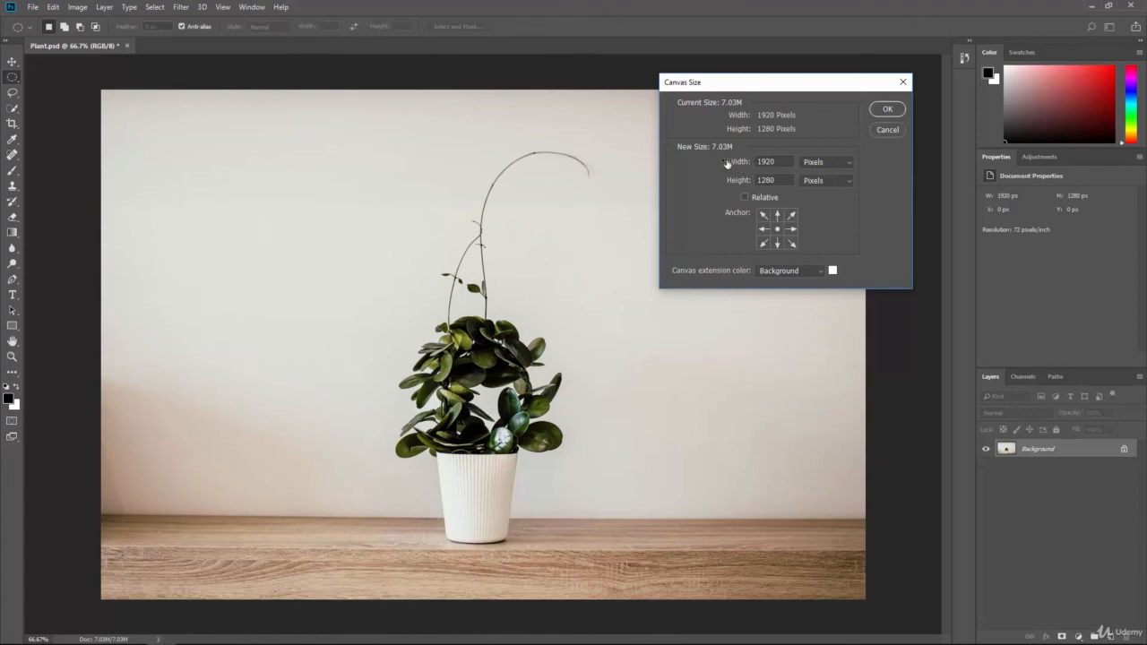
double_click(791, 162)
type("6")
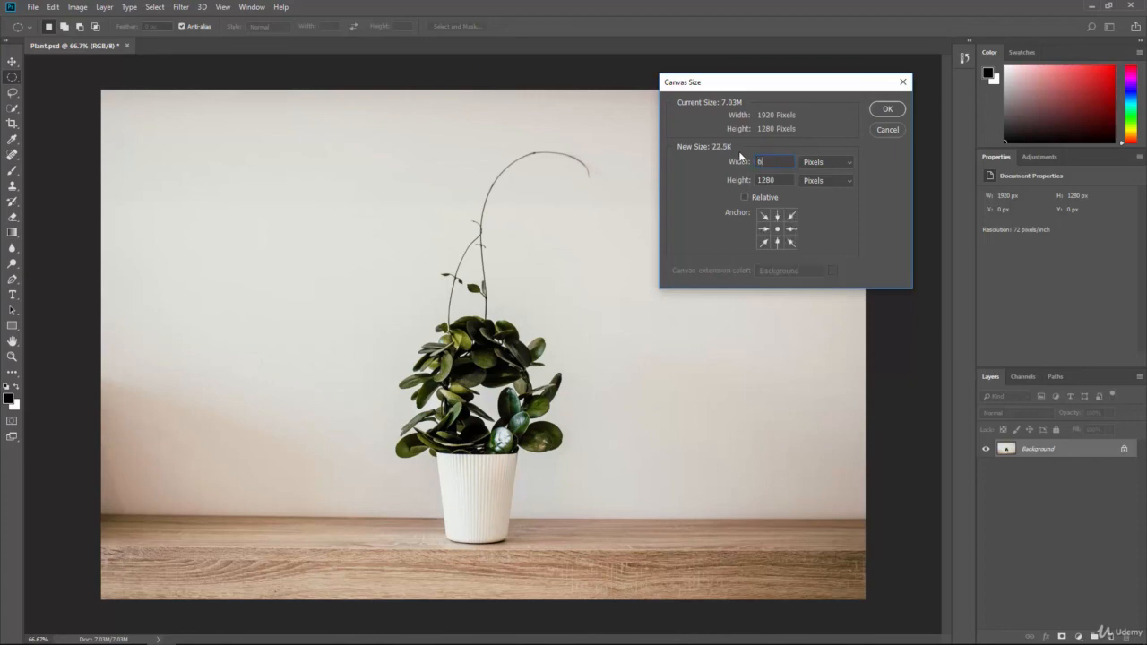
type("25")
left_click(893, 109)
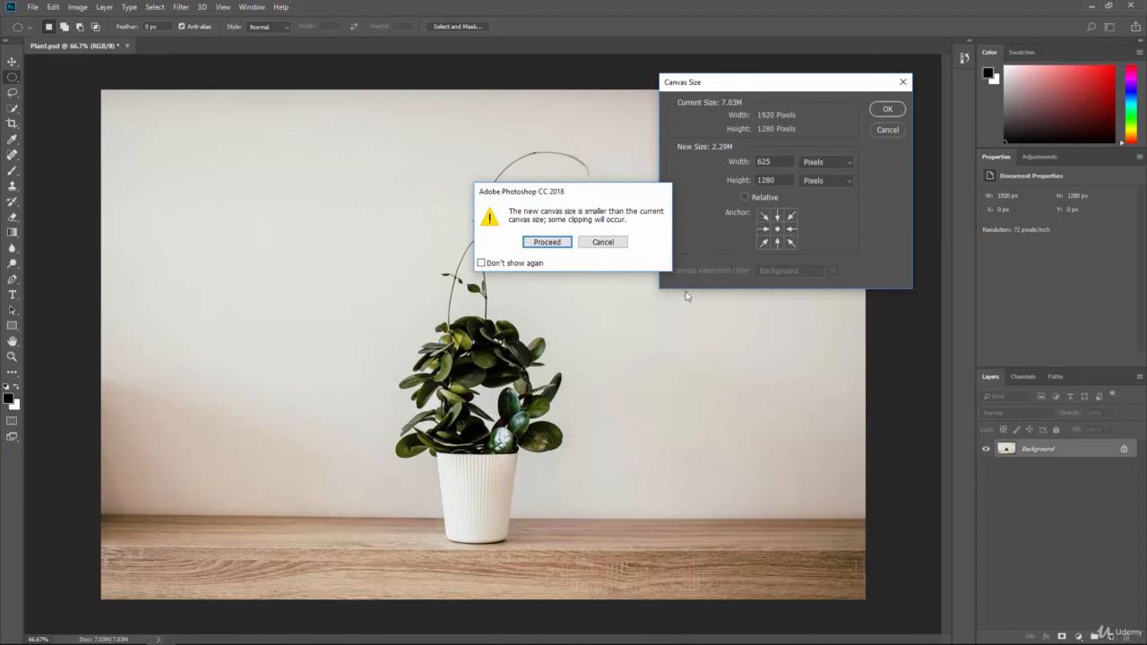
left_click(547, 242)
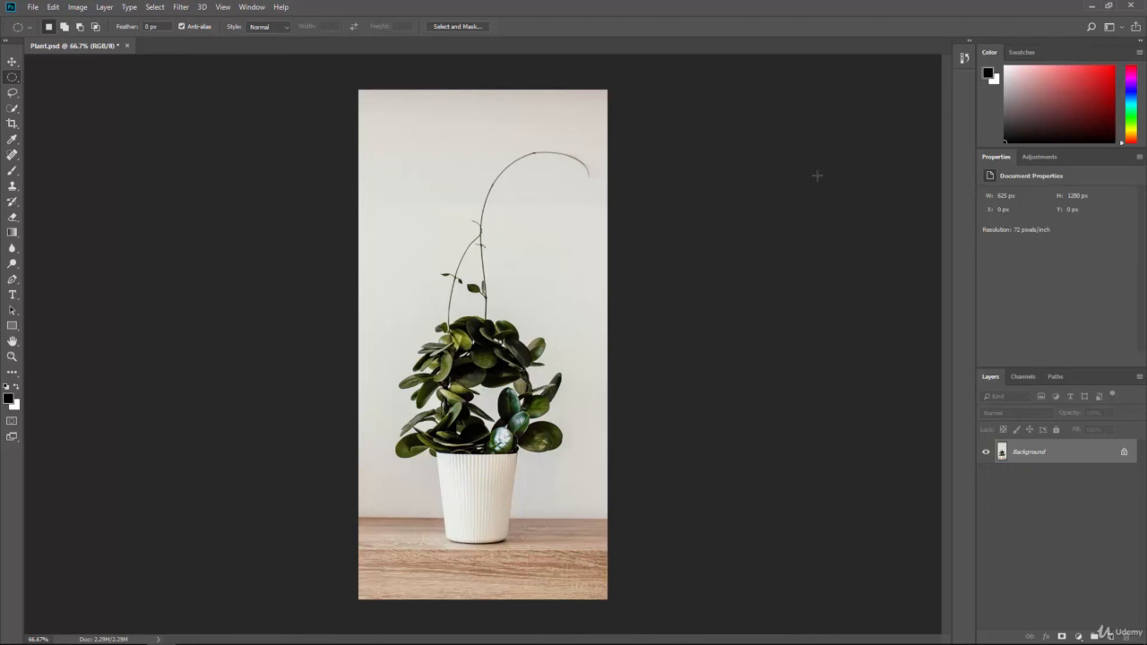
key("ctrl+z")
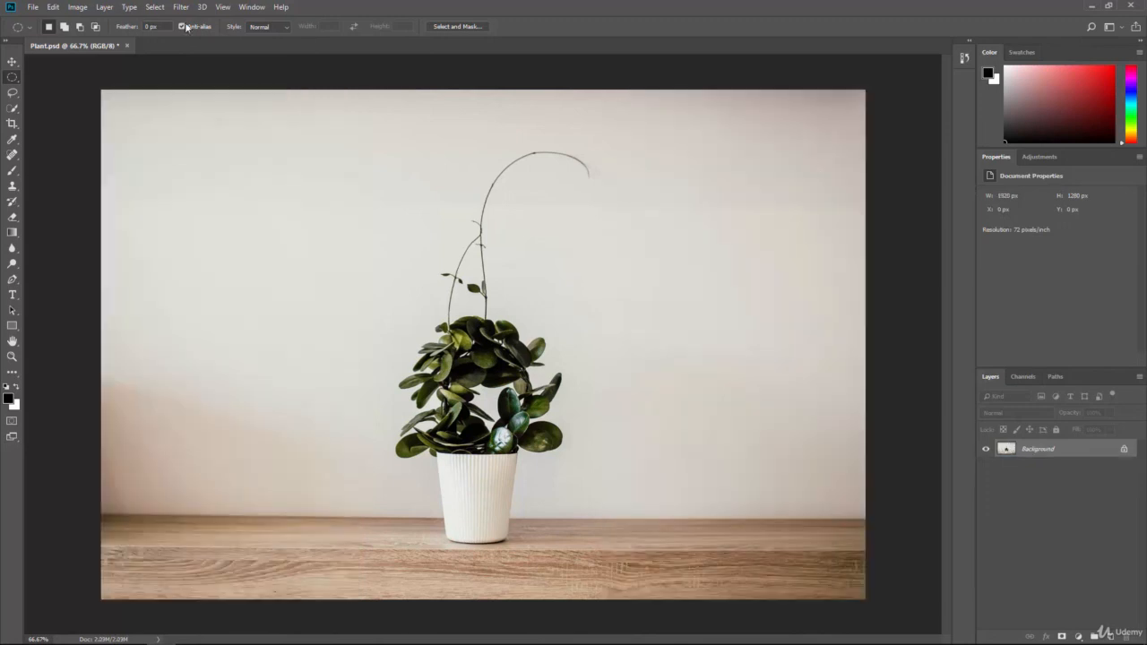
Try a canvas width of 625 pixels with the anchor at the middle left, accepting the clipping, and undo it.
left_click(87, 9)
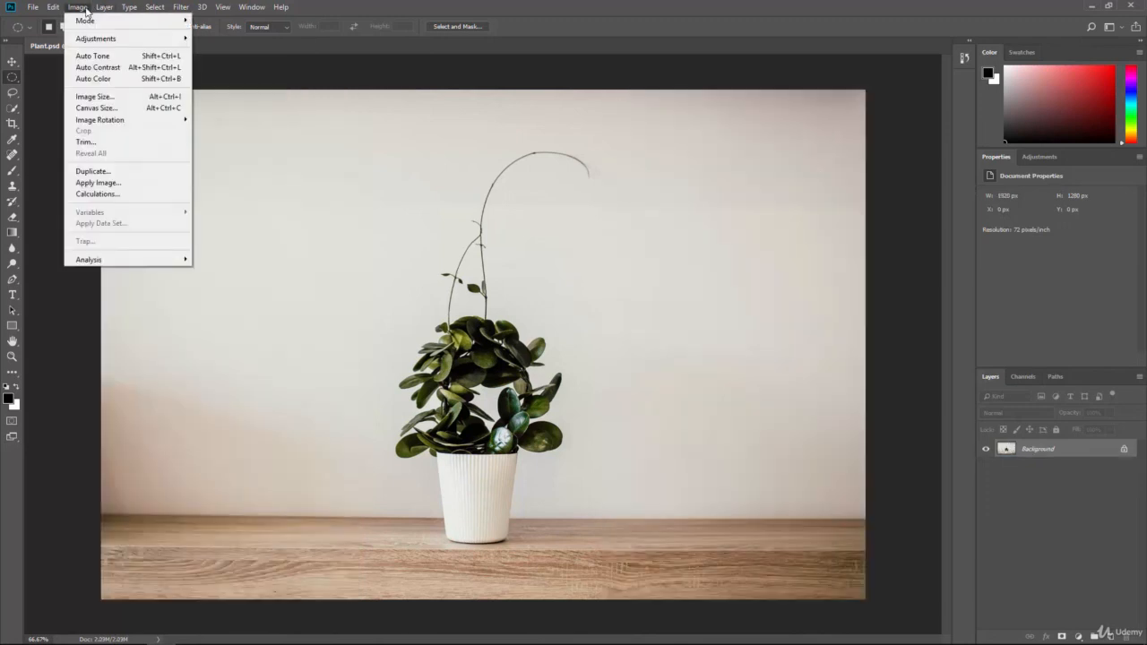
left_click(106, 108)
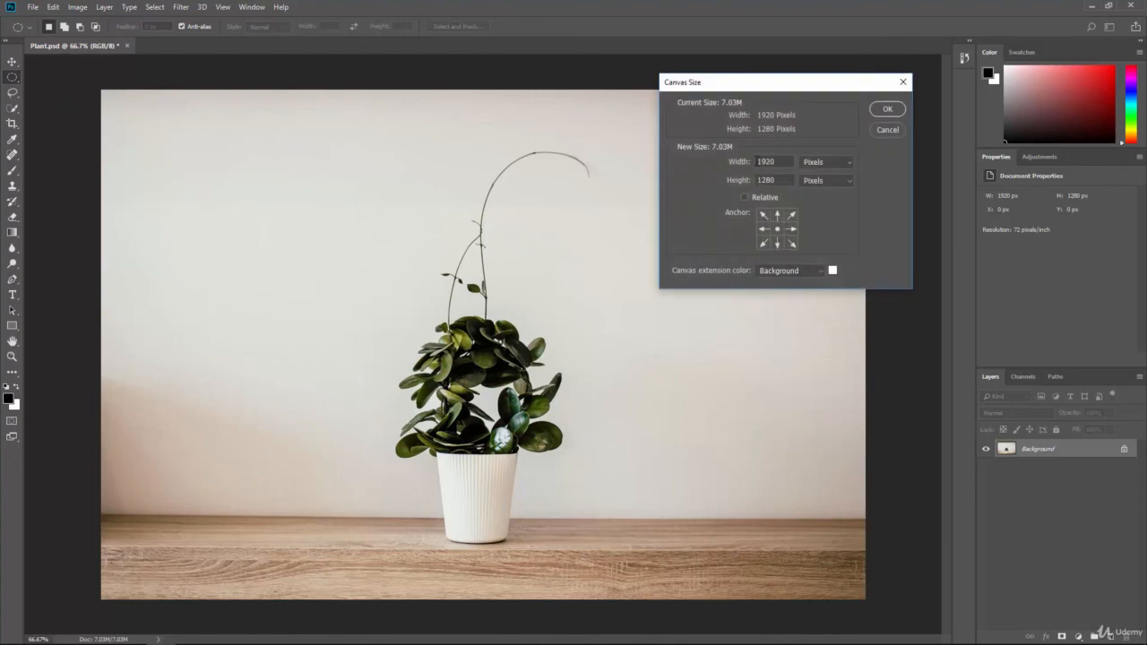
double_click(766, 161)
type("625")
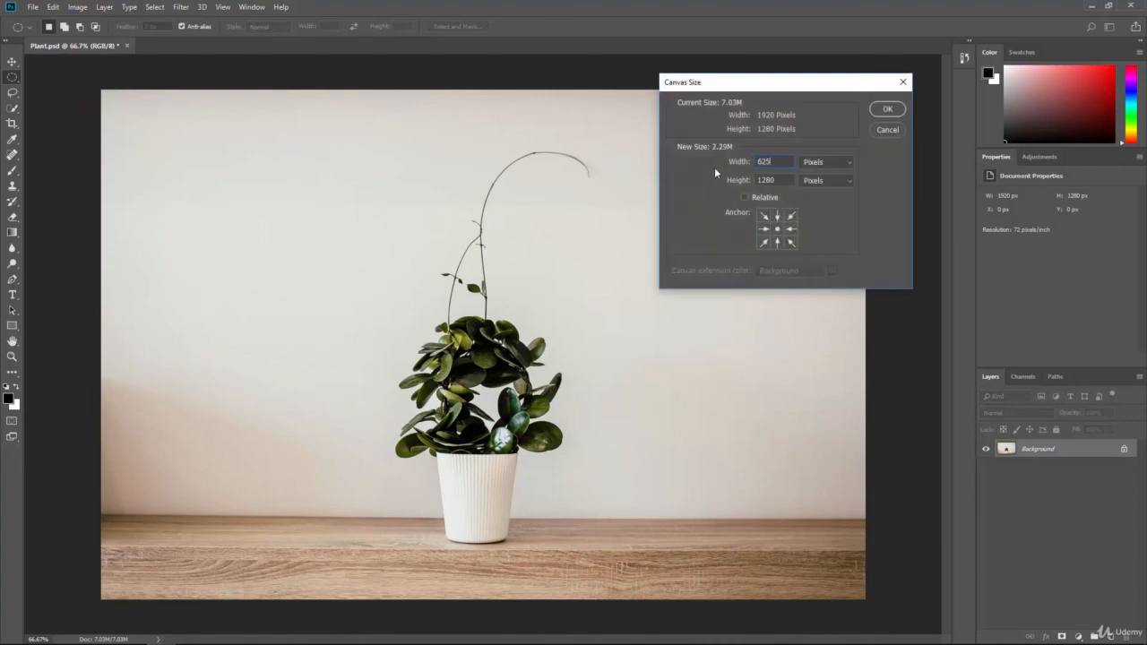
double_click(779, 182)
left_click(764, 229)
left_click(781, 158)
left_click(887, 110)
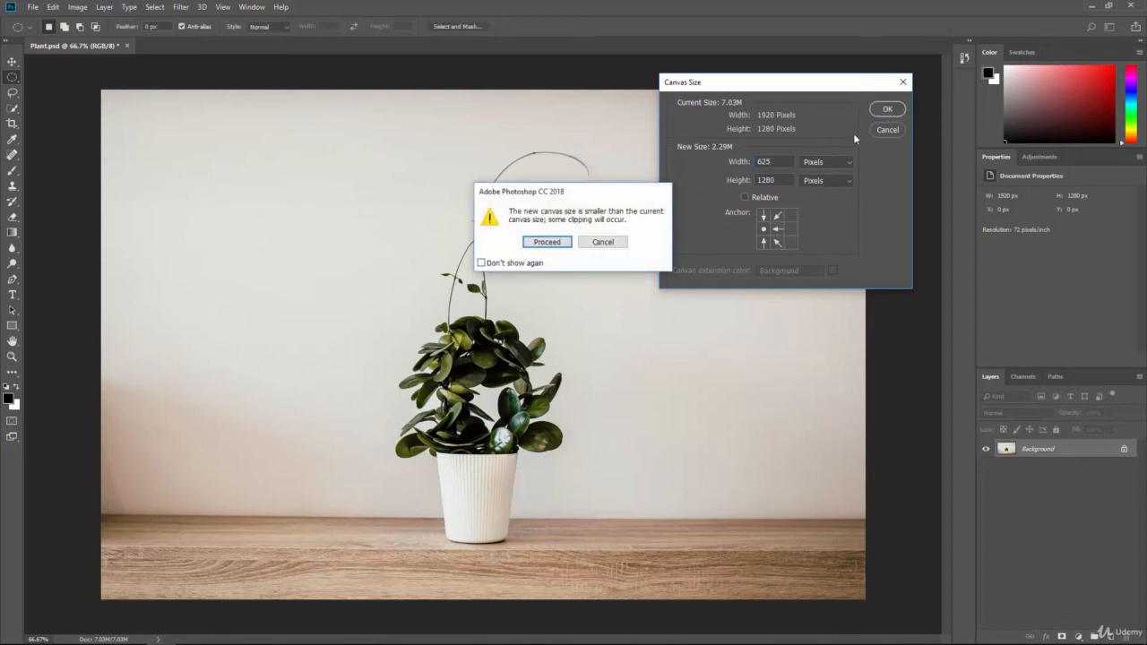
left_click(548, 244)
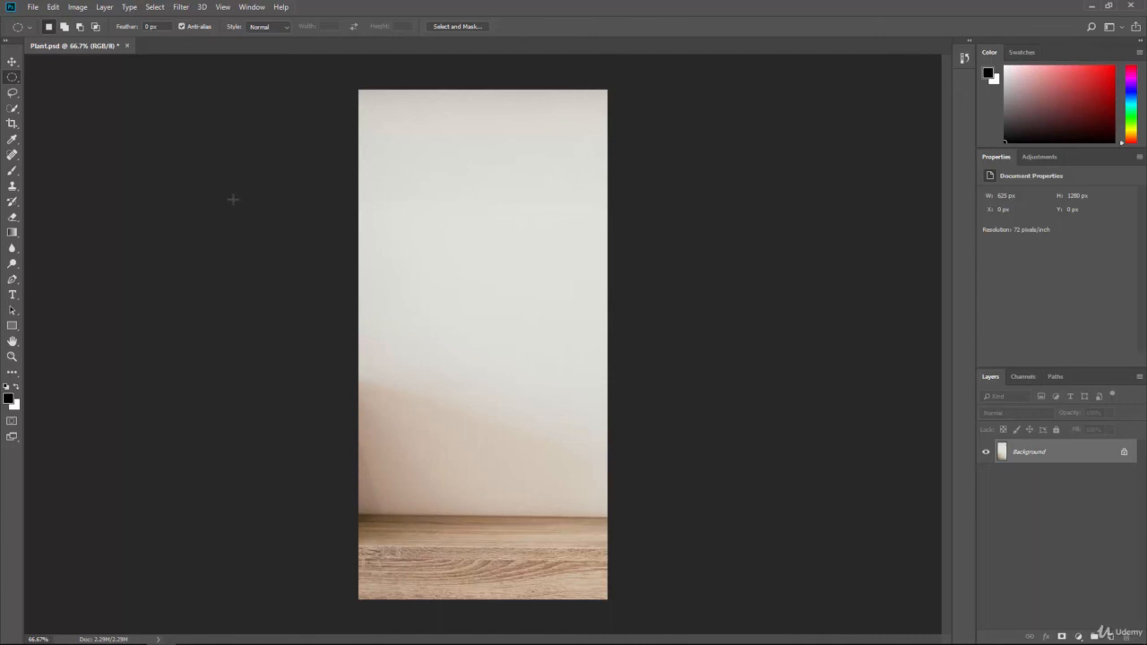
key("ctrl+z")
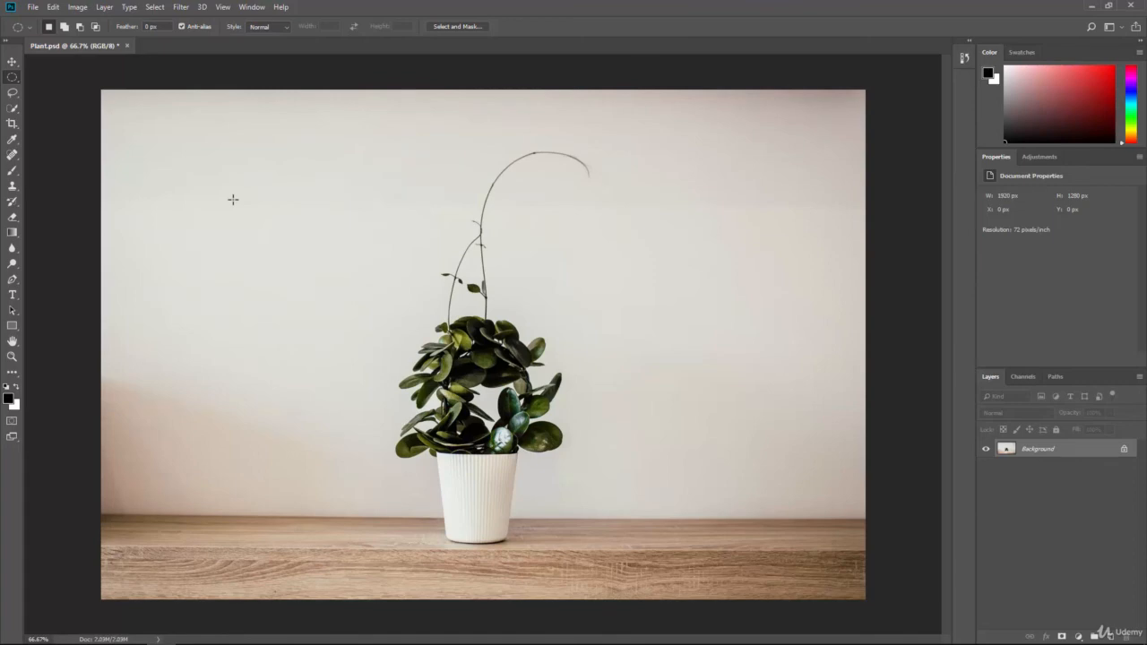